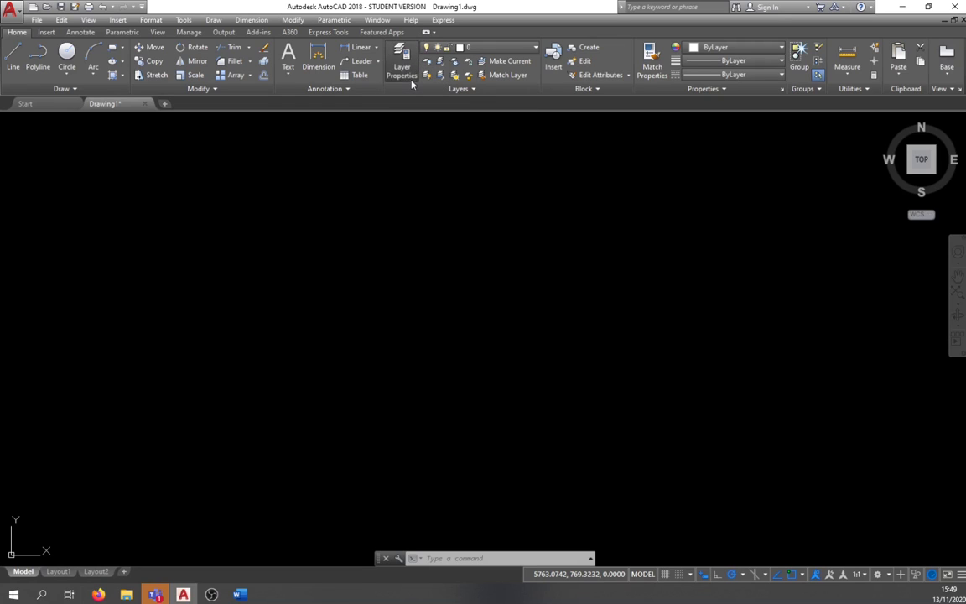
Open the layer properties manager and create a new layer named Big Circle.
{"action": "left_click", "coordinate": [402, 67]}
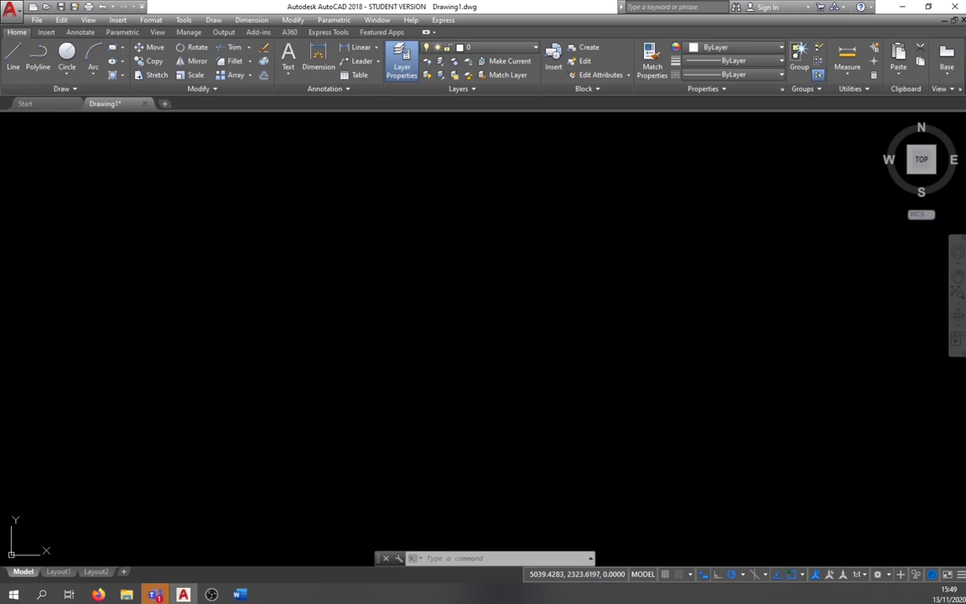
{"action": "left_click_drag", "start_coordinate": [522, 235], "coordinate": [157, 189]}
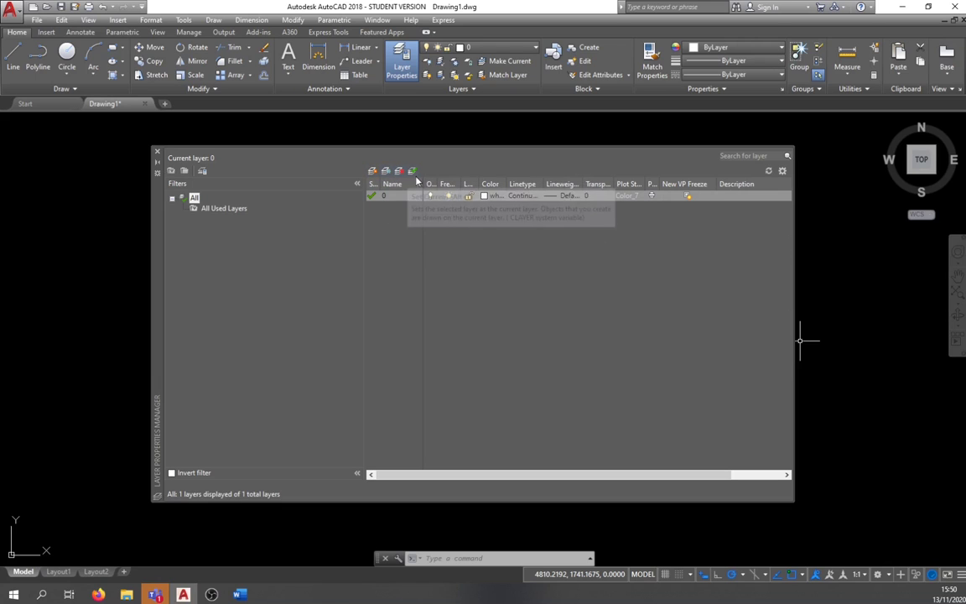
{"action": "left_click", "coordinate": [373, 171]}
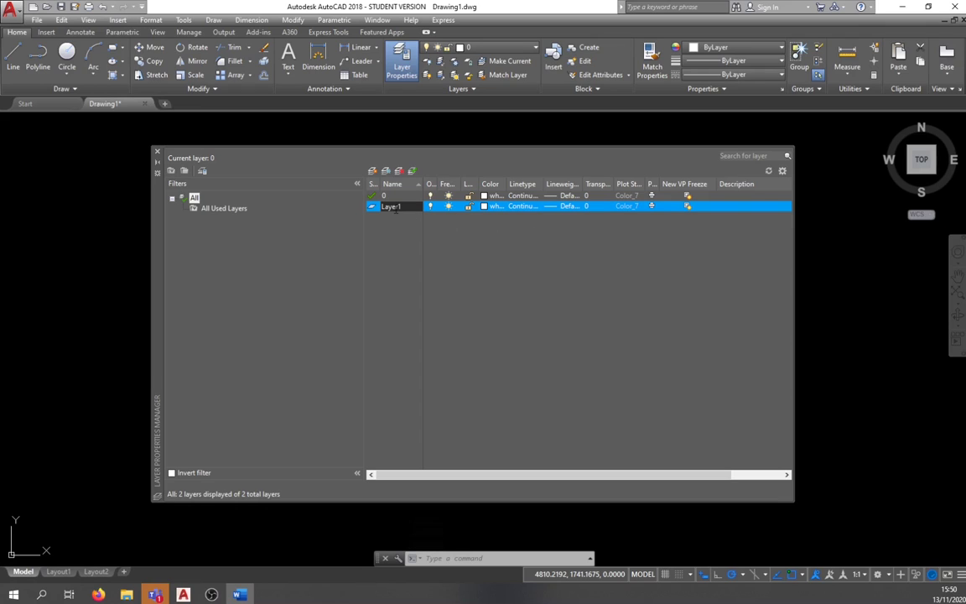
{"action": "left_click", "coordinate": [390, 206]}
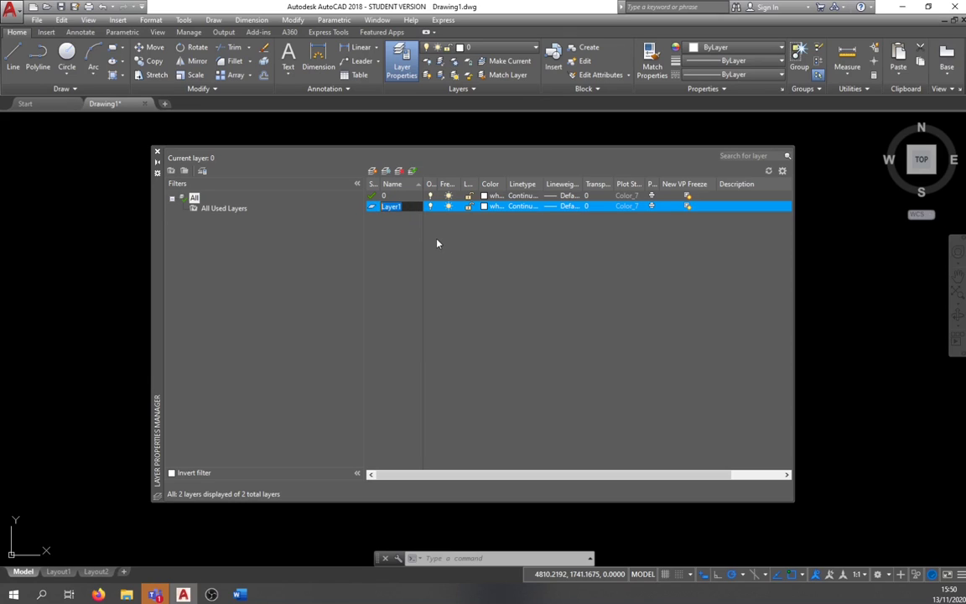
{"action": "type", "text": "Big Circle"}
{"action": "left_click", "coordinate": [485, 208]}
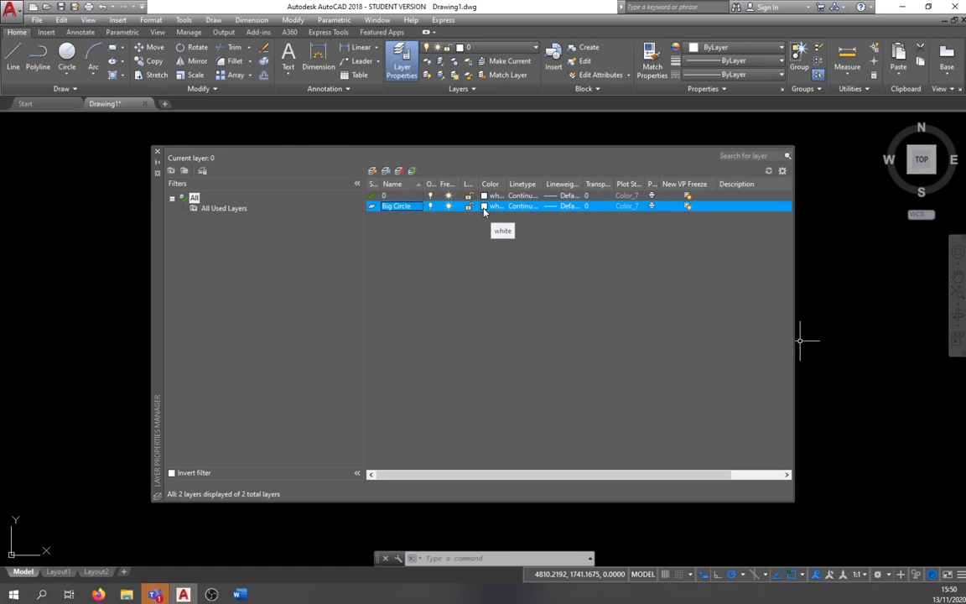
Set the Big Circle layer's color to green.
{"action": "left_click", "coordinate": [485, 207]}
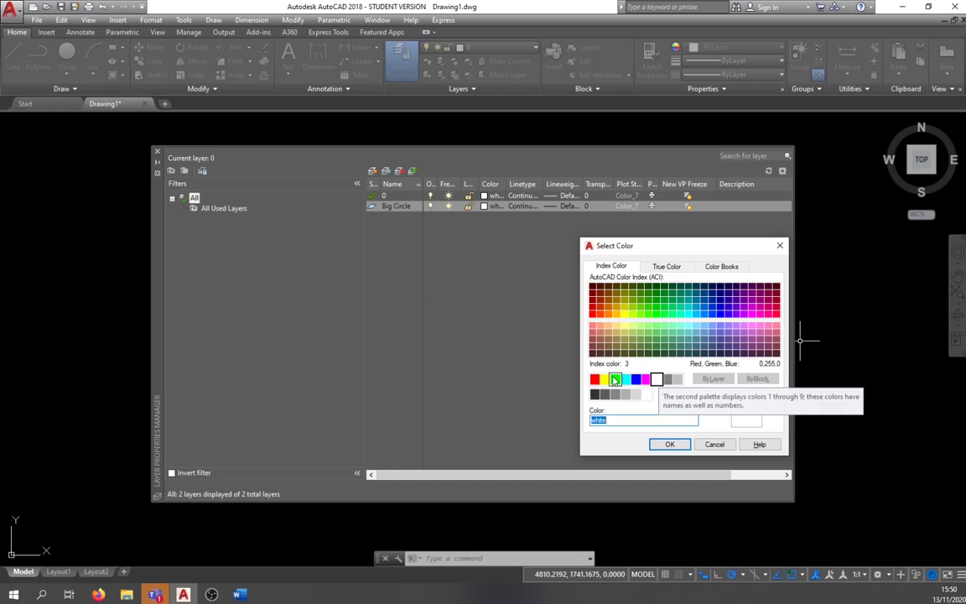
{"action": "left_click", "coordinate": [614, 380]}
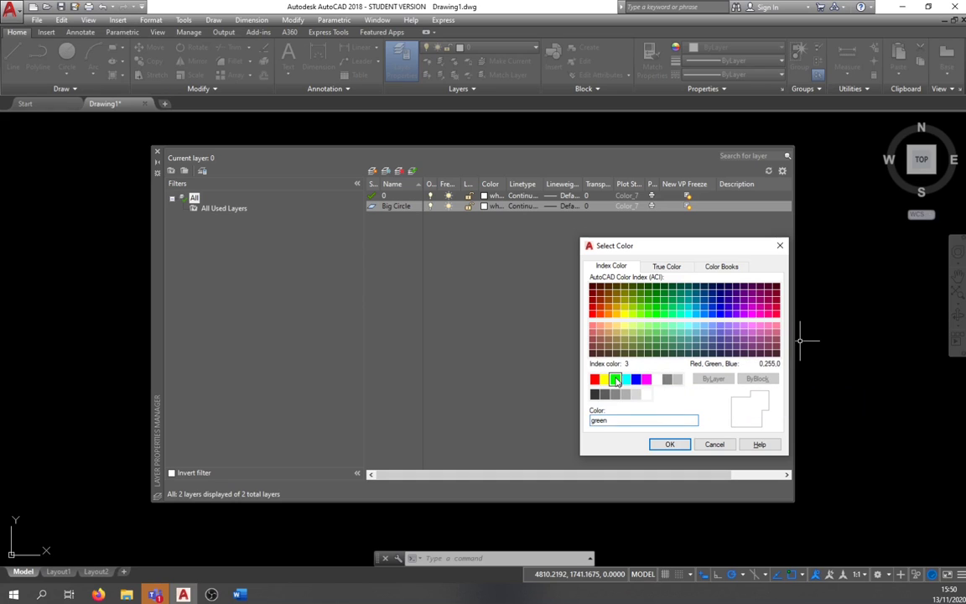
{"action": "left_click", "coordinate": [670, 444]}
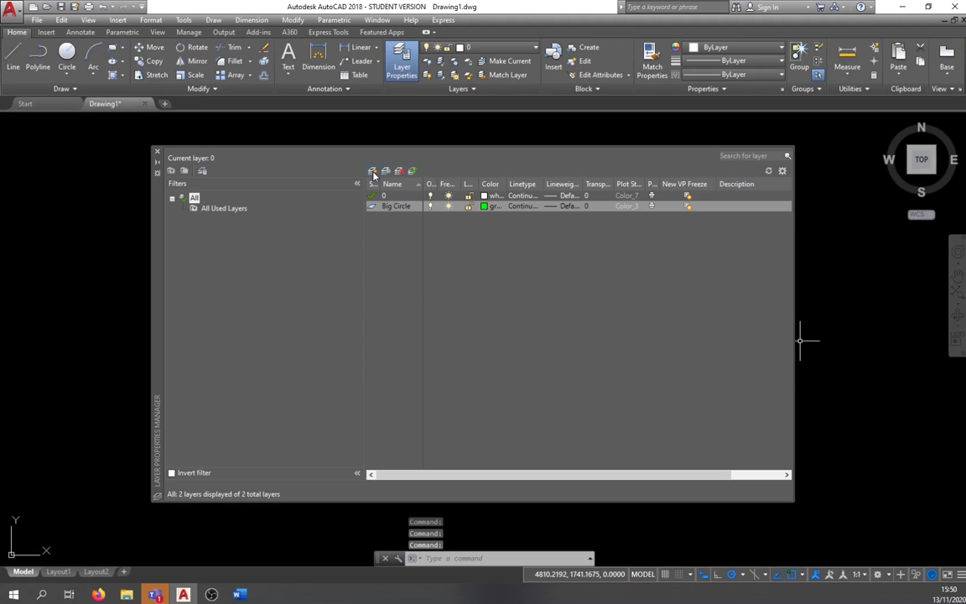
Set the Big Circle layer's color to blue.
{"action": "left_click", "coordinate": [484, 205]}
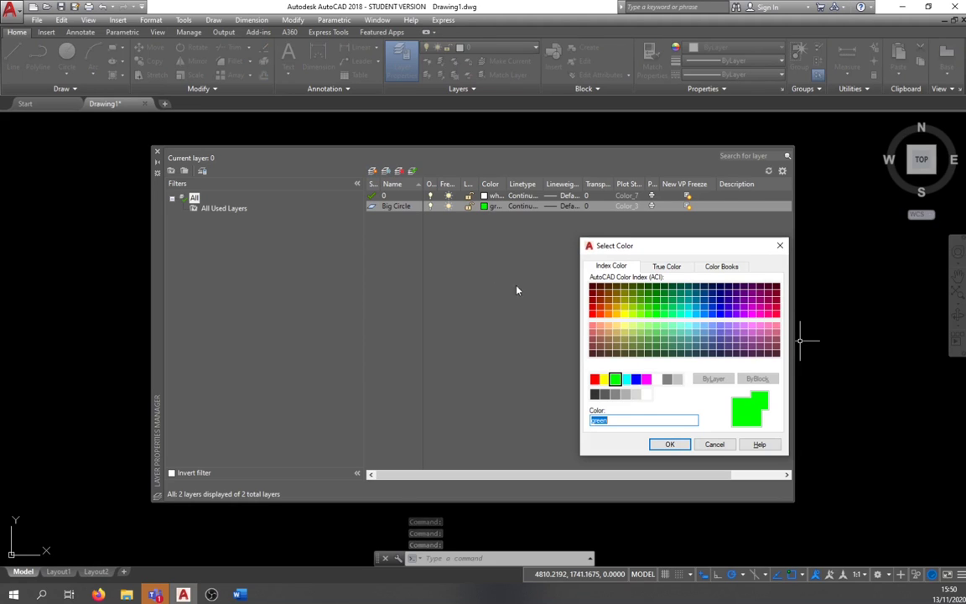
{"action": "left_click", "coordinate": [637, 382]}
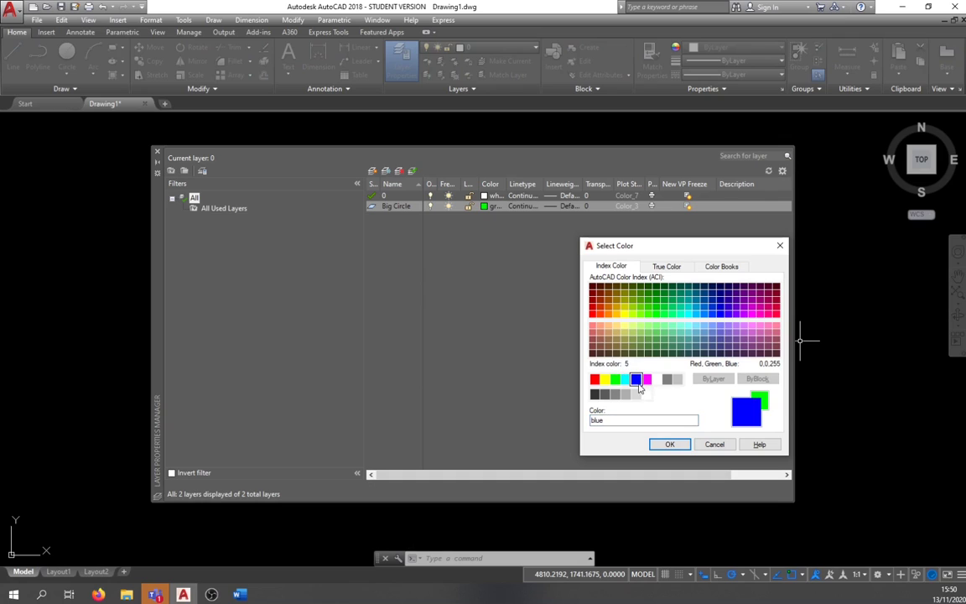
{"action": "left_click", "coordinate": [670, 443]}
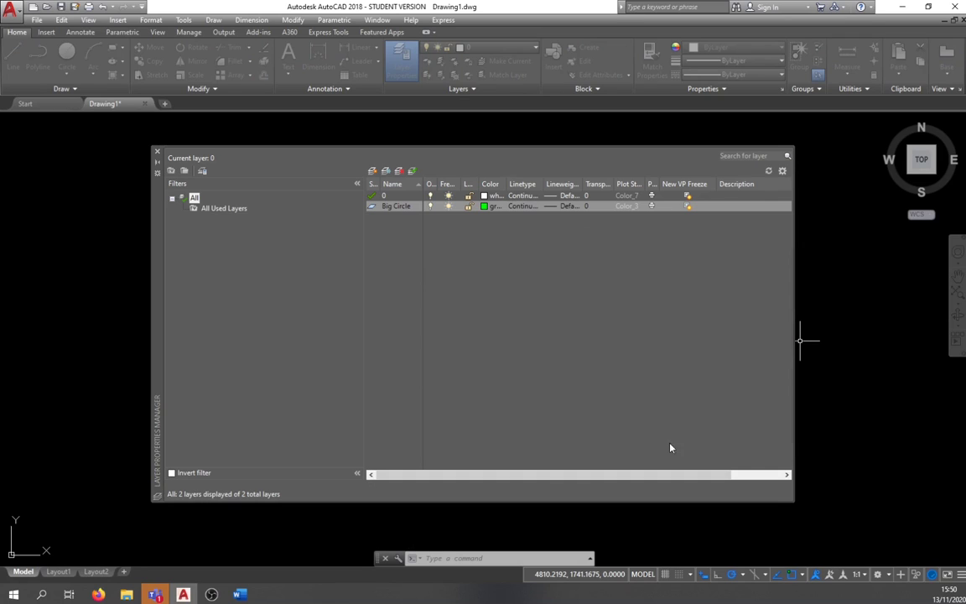
Add another new layer and name it Small Circle.
{"action": "left_click", "coordinate": [372, 170]}
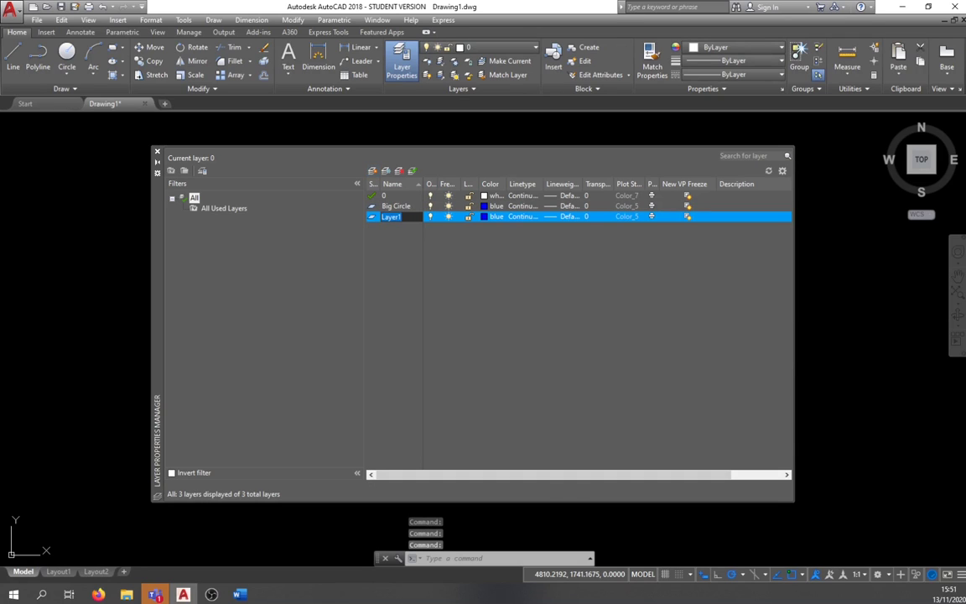
{"action": "key", "text": "Return"}
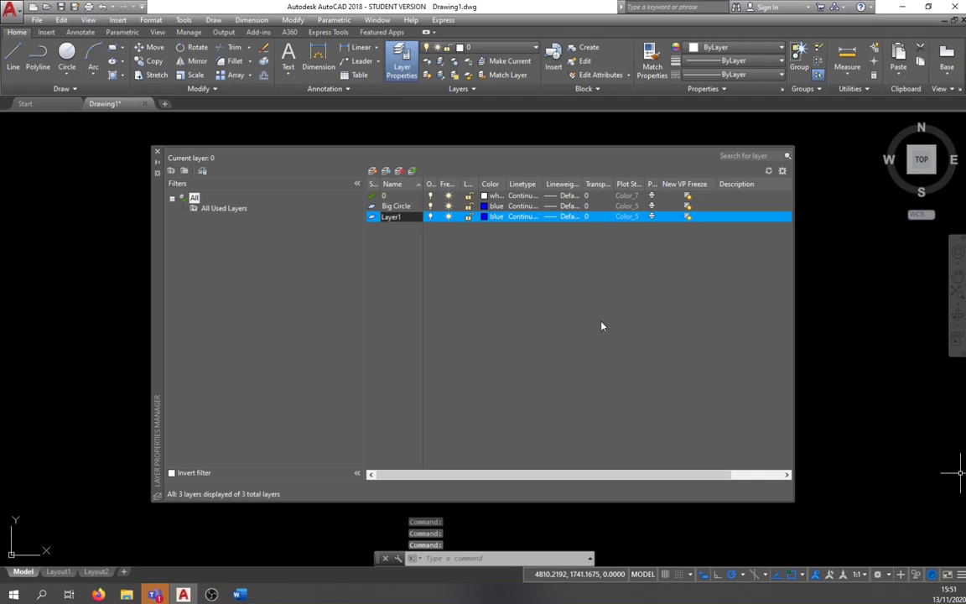
{"action": "left_click", "coordinate": [390, 217]}
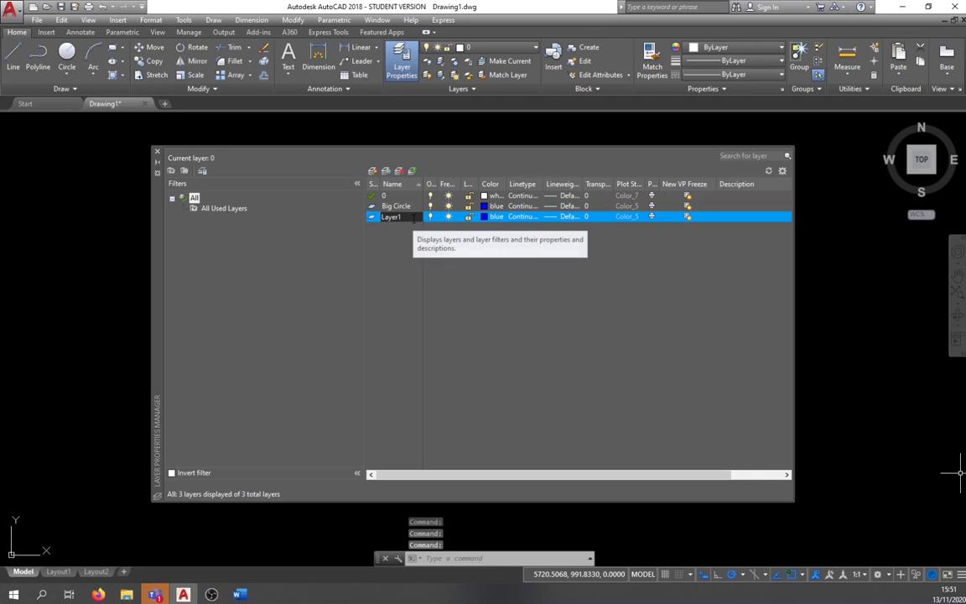
{"action": "type", "text": "Smal"}
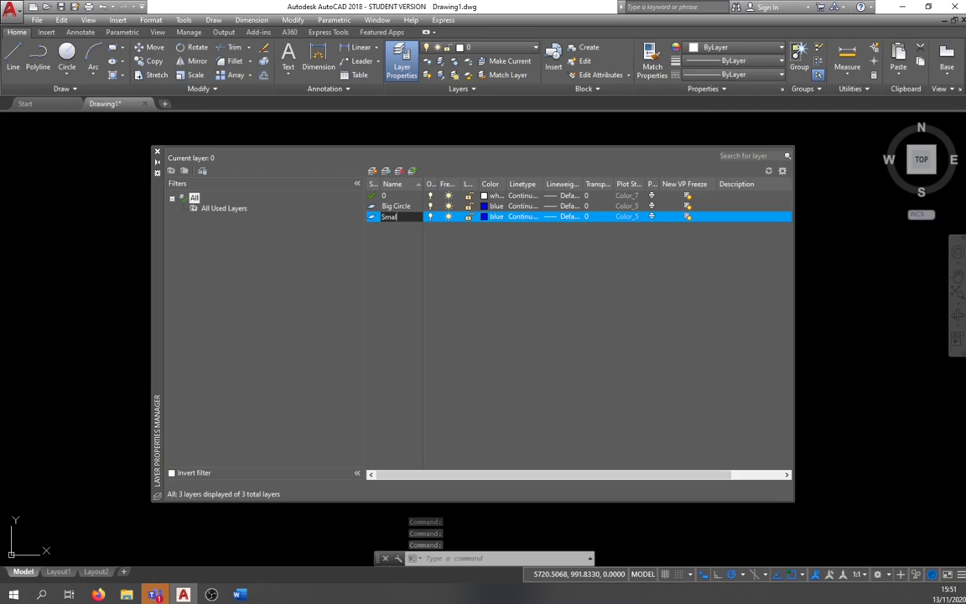
{"action": "type", "text": "l Circle"}
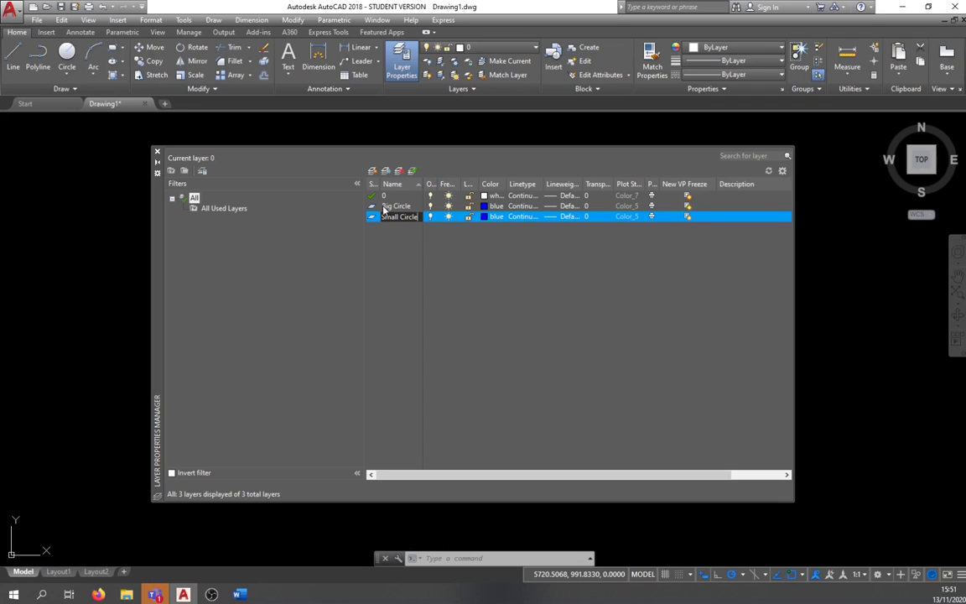
Add a third new layer and name it Outline.
{"action": "left_click", "coordinate": [371, 171]}
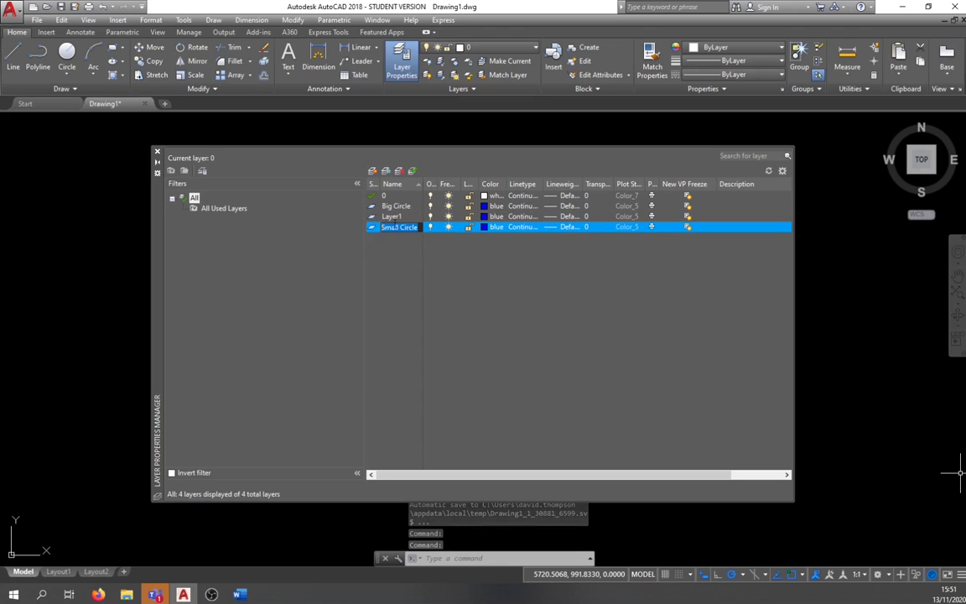
{"action": "double_click", "coordinate": [401, 217]}
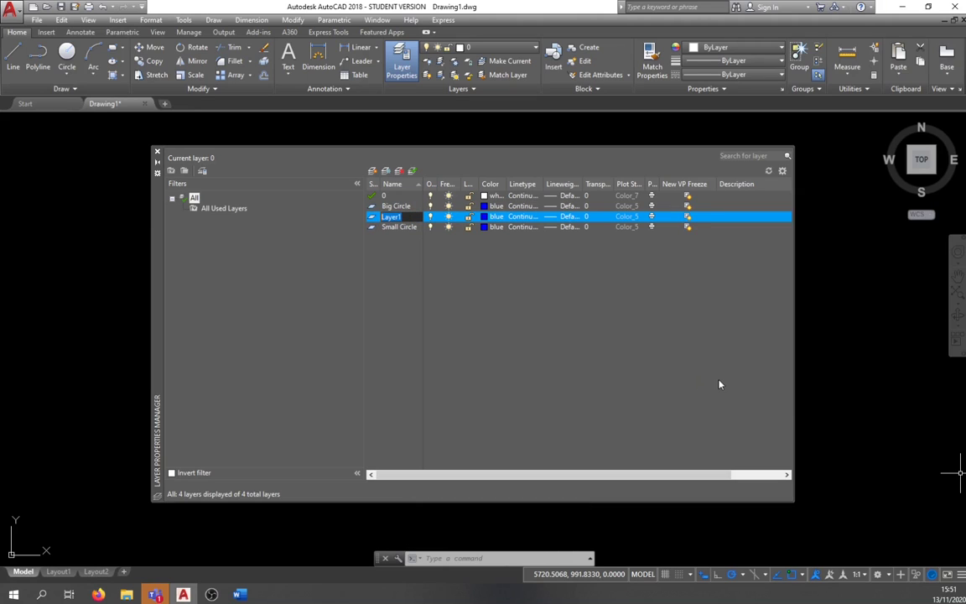
{"action": "type", "text": "Out"}
{"action": "key", "text": "Return"}
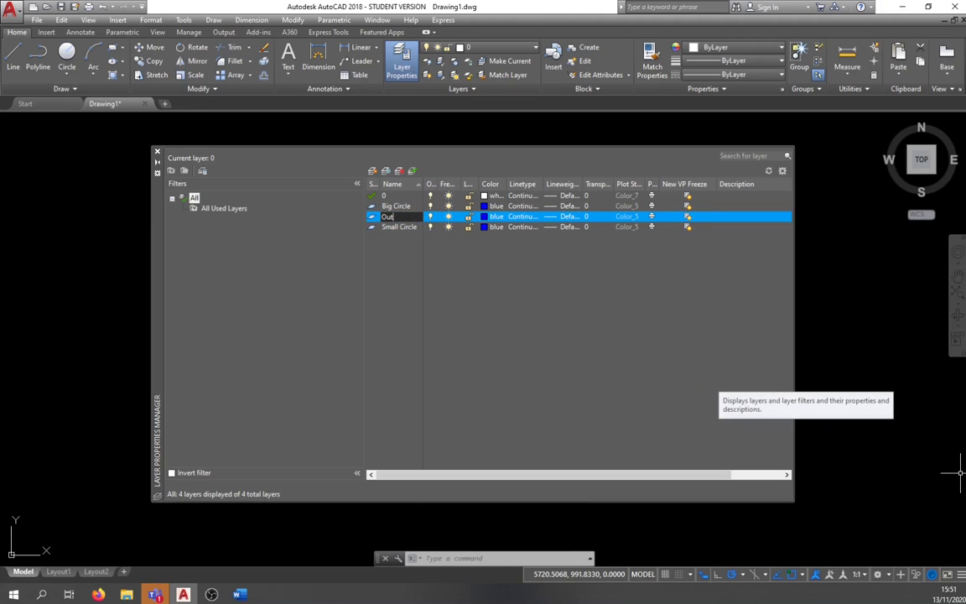
{"action": "type", "text": "line"}
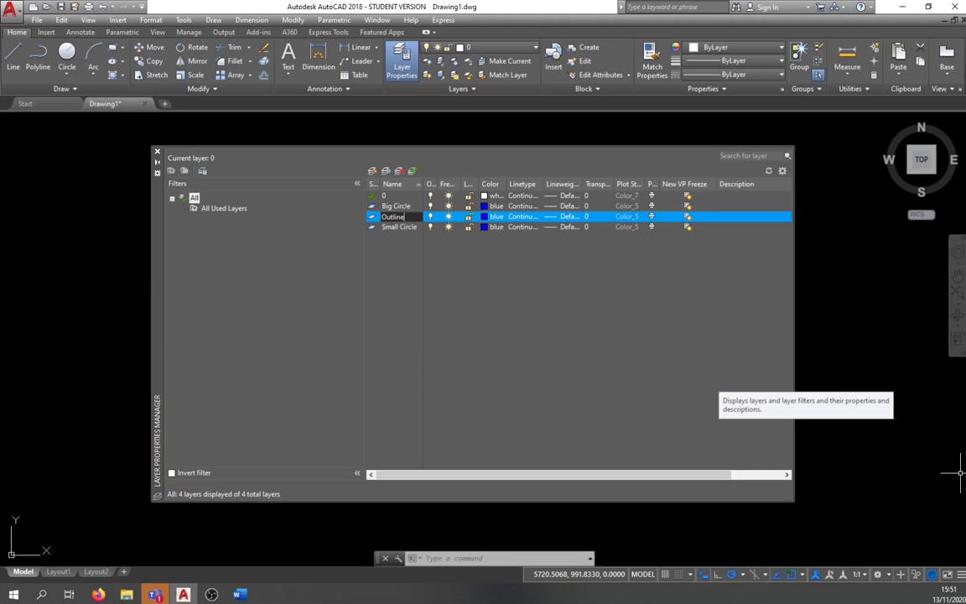
Set the Outline layer's color to green and the Small Circle layer's color to yellow.
{"action": "left_click", "coordinate": [483, 218]}
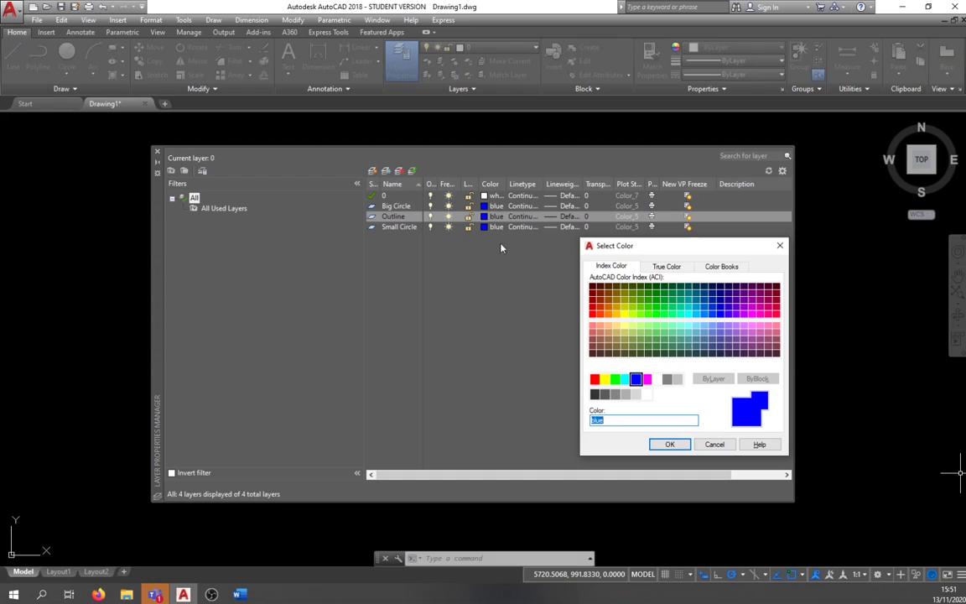
{"action": "left_click", "coordinate": [615, 379]}
{"action": "left_click", "coordinate": [670, 444]}
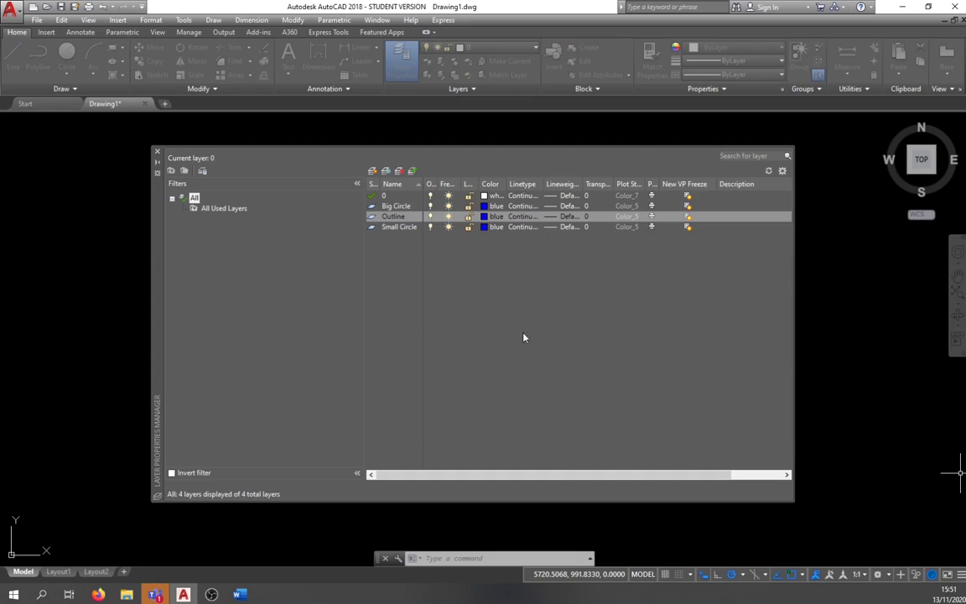
{"action": "left_click", "coordinate": [485, 229]}
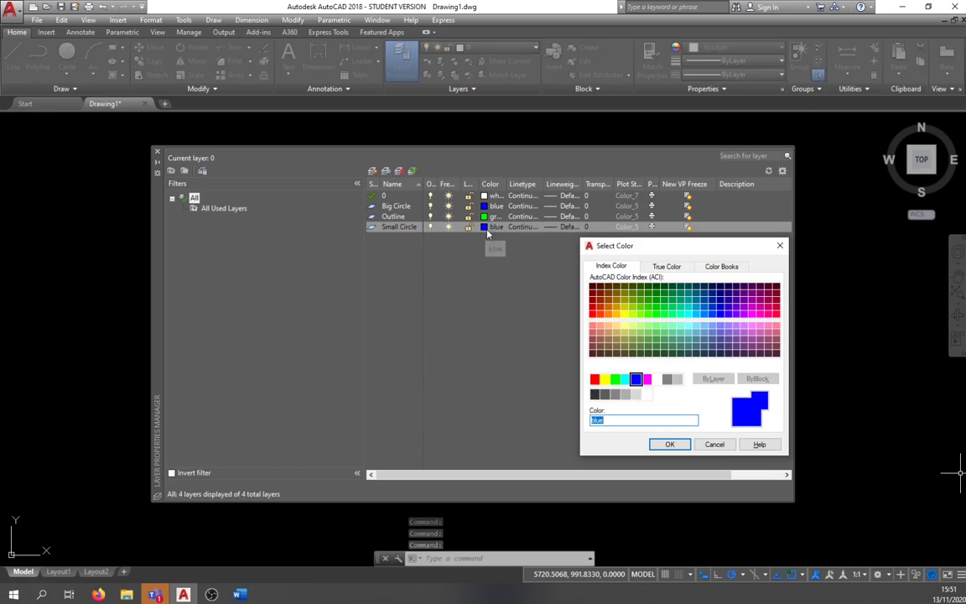
{"action": "left_click", "coordinate": [605, 379]}
{"action": "left_click", "coordinate": [669, 444]}
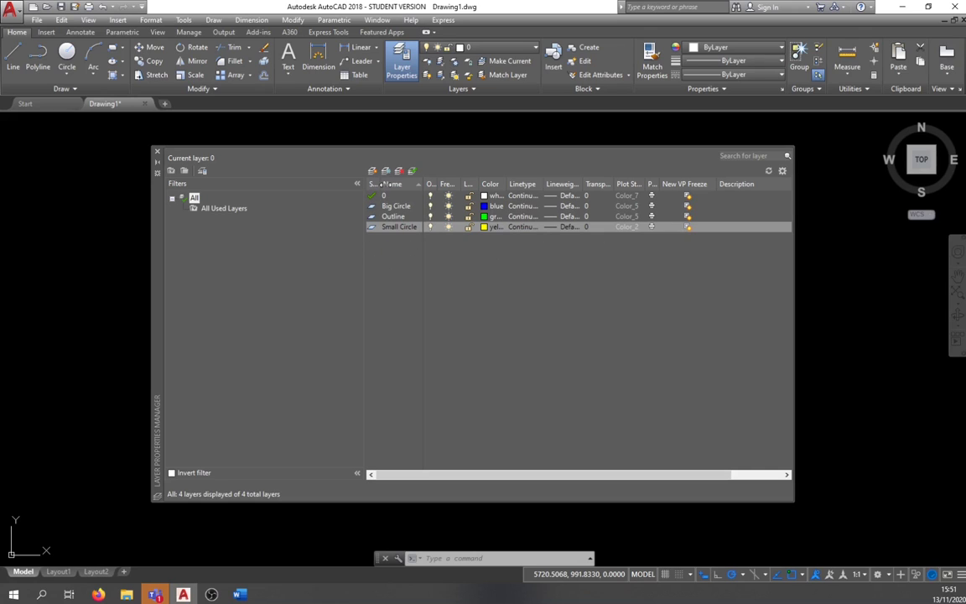
Widen the layer status column, make Big Circle the current layer, and close the layer manager.
{"action": "double_click", "coordinate": [384, 183]}
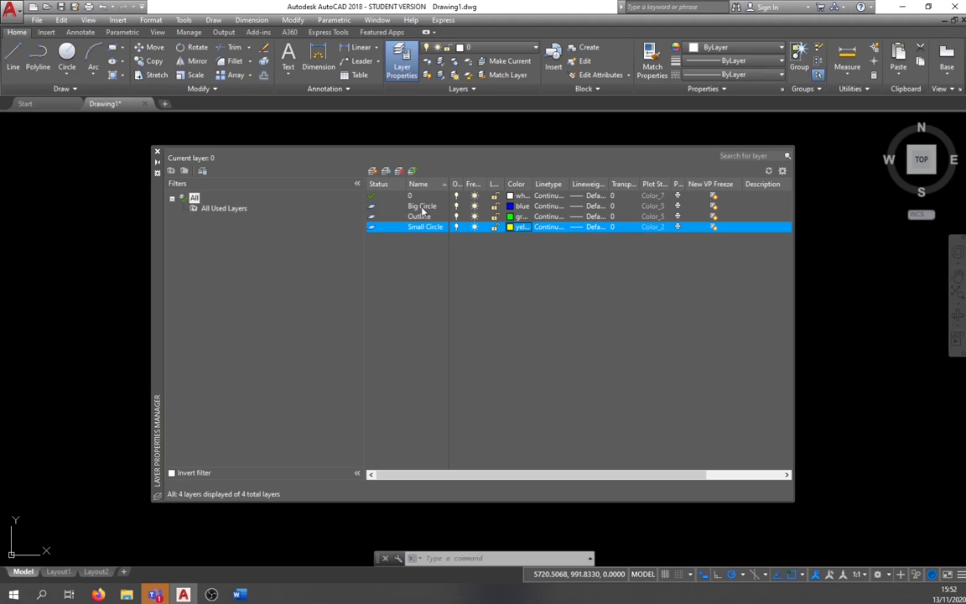
{"action": "left_click", "coordinate": [373, 208]}
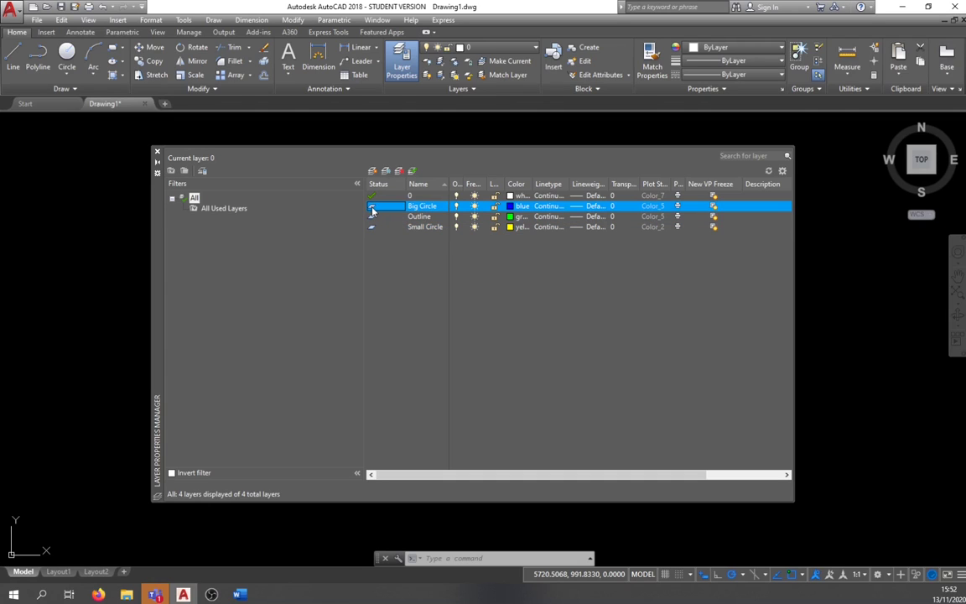
{"action": "double_click", "coordinate": [373, 208]}
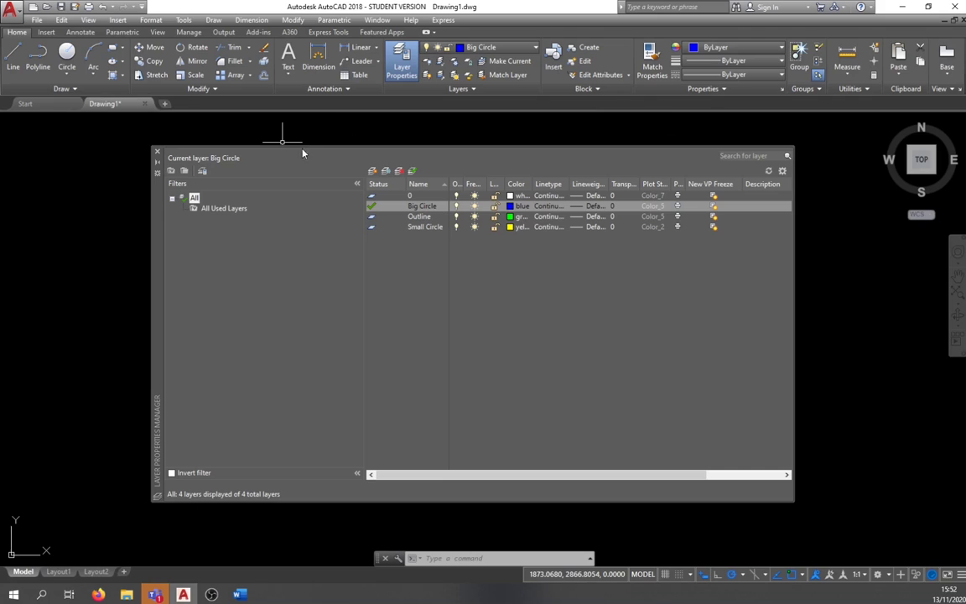
{"action": "left_click", "coordinate": [158, 154]}
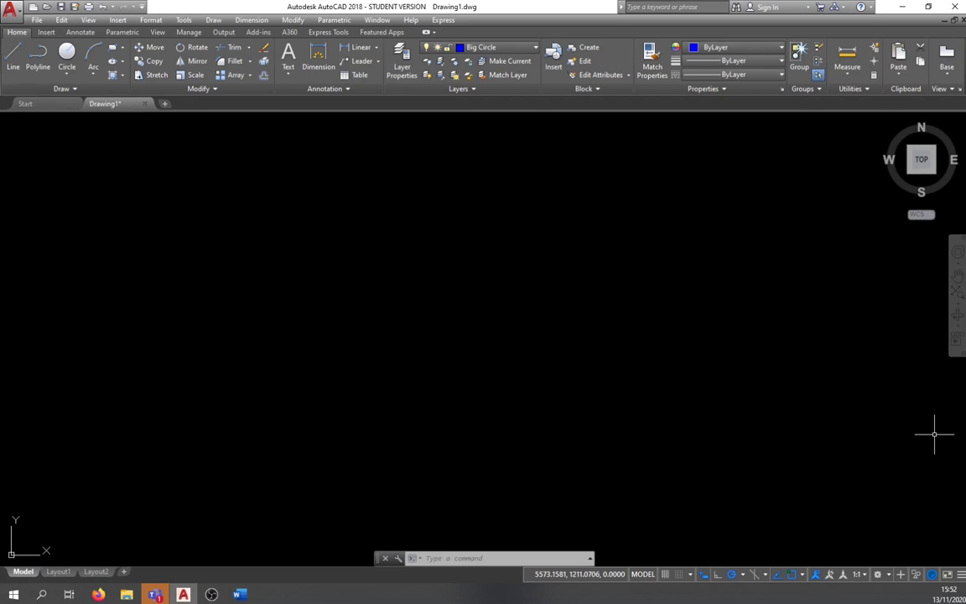
Switch to the Word course notes and examine the dimensioned part drawing alongside the available layers, then return to AutoCAD.
{"action": "key", "text": "alt+Tab"}
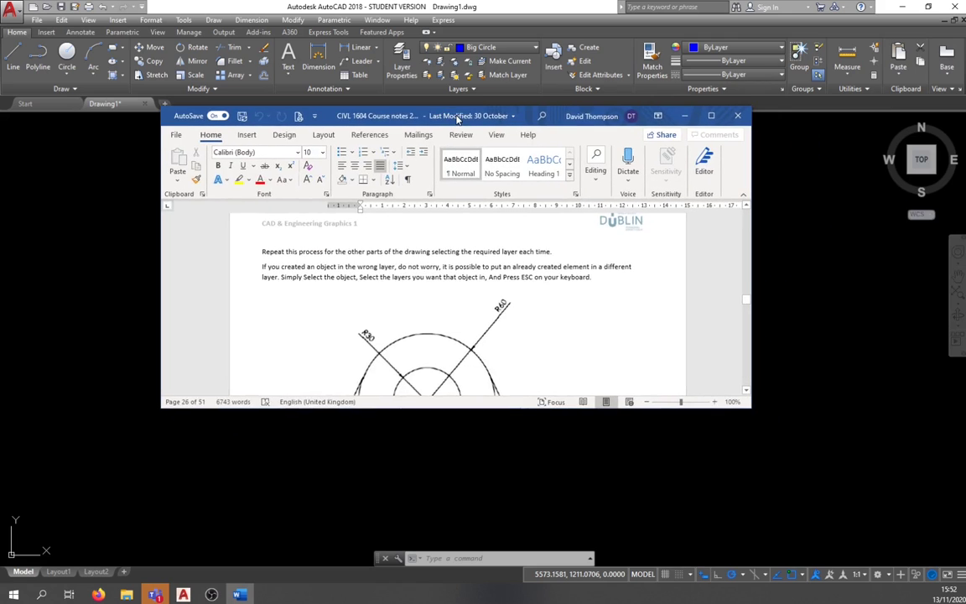
{"action": "mouse_move", "coordinate": [646, 423]}
{"action": "left_mouse_down"}
{"action": "mouse_move", "coordinate": [639, 506]}
{"action": "mouse_move", "coordinate": [662, 546]}
{"action": "left_mouse_up"}
{"action": "scroll", "coordinate": [590, 484], "scroll_direction": "down", "scroll_amount": 2, "text": "ctrl"}
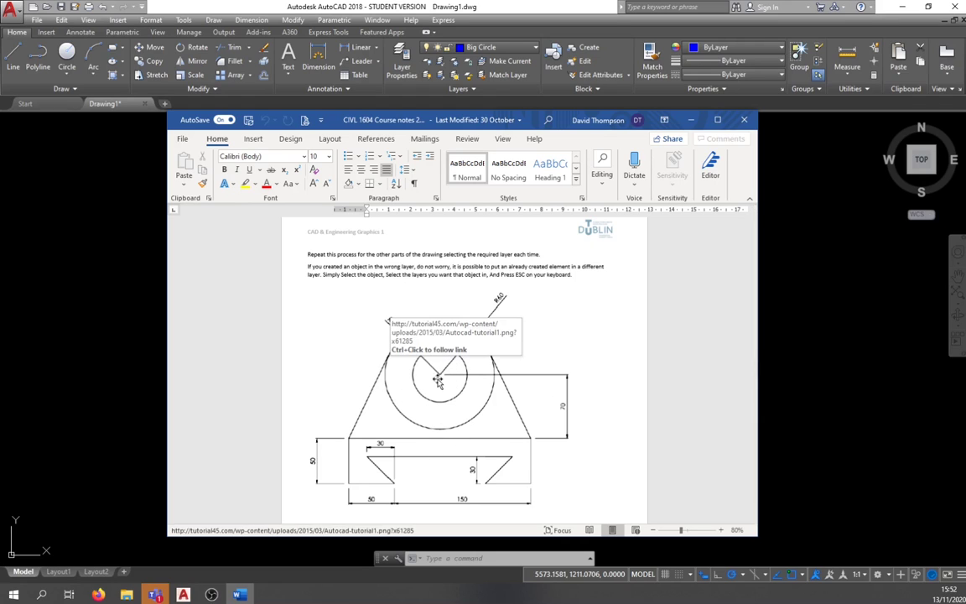
{"action": "left_click", "coordinate": [512, 51]}
{"action": "left_click", "coordinate": [513, 53]}
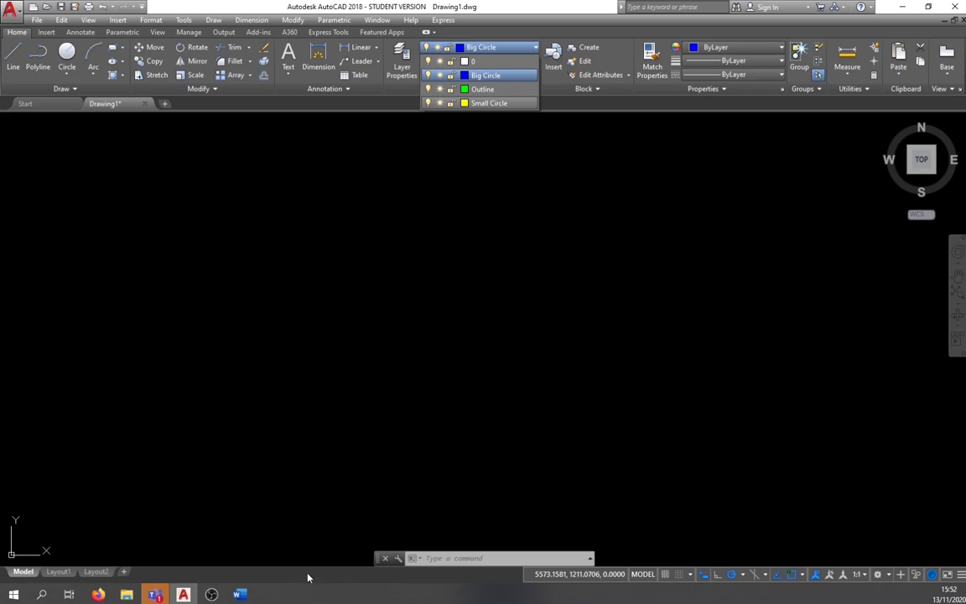
{"action": "left_click", "coordinate": [240, 594]}
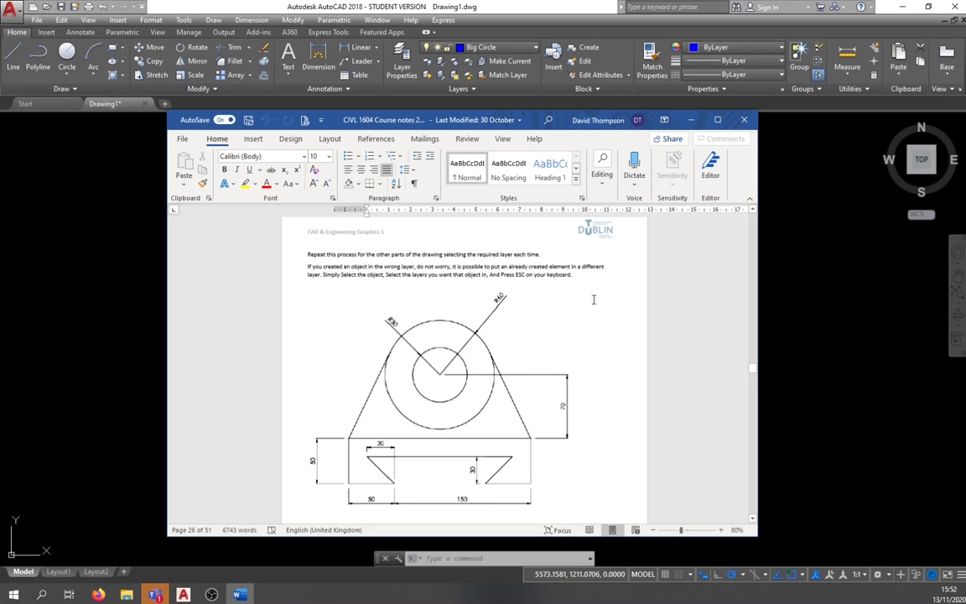
{"action": "left_click", "coordinate": [747, 122]}
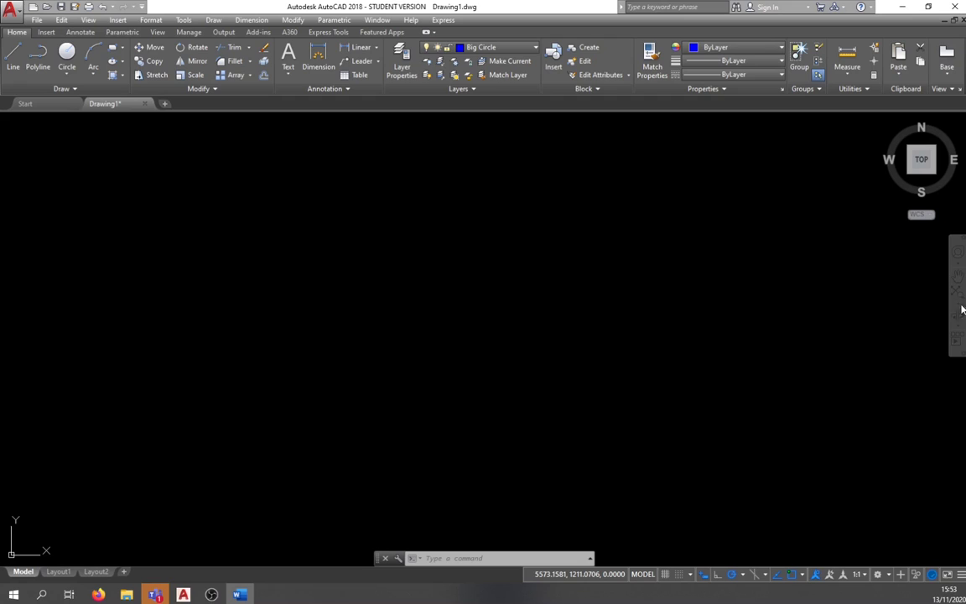
Draw a circle of radius 60 in the drawing area on the Big Circle layer.
{"action": "left_click", "coordinate": [65, 80]}
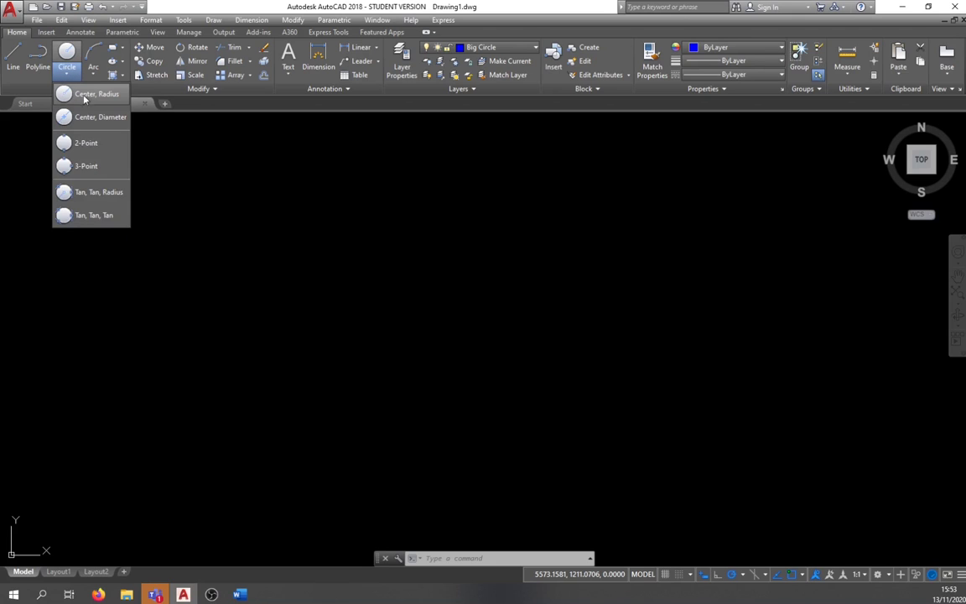
{"action": "left_click", "coordinate": [90, 101]}
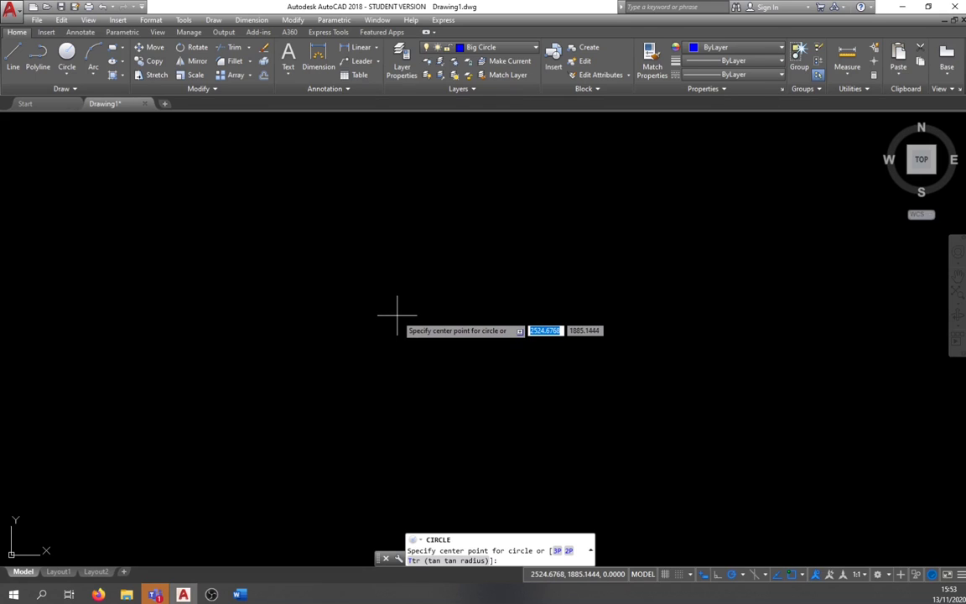
{"action": "left_click", "coordinate": [398, 316]}
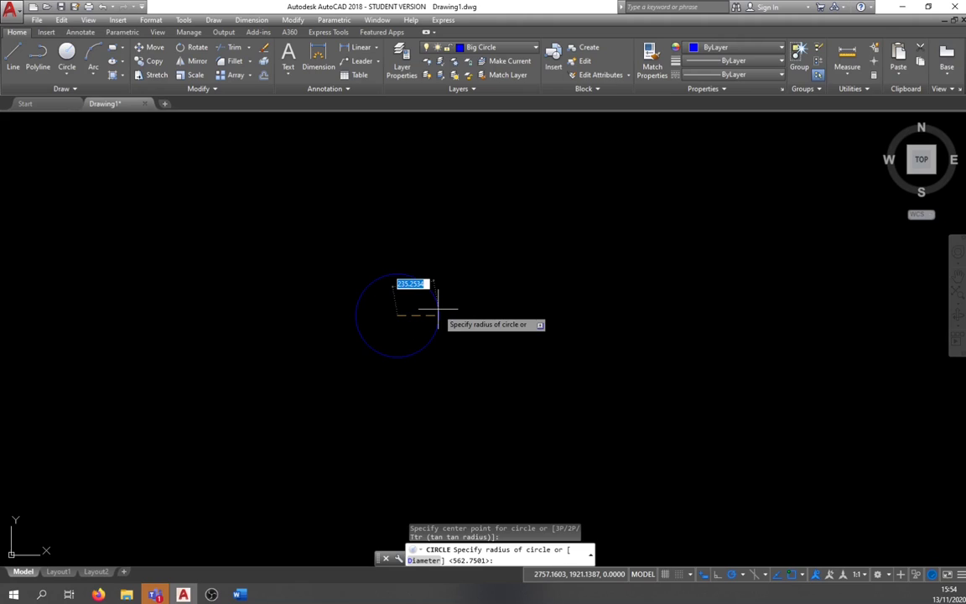
{"action": "type", "text": "4"}
{"action": "key", "text": "Return"}
{"action": "key", "text": "BackSpace"}
{"action": "key", "text": "Return"}
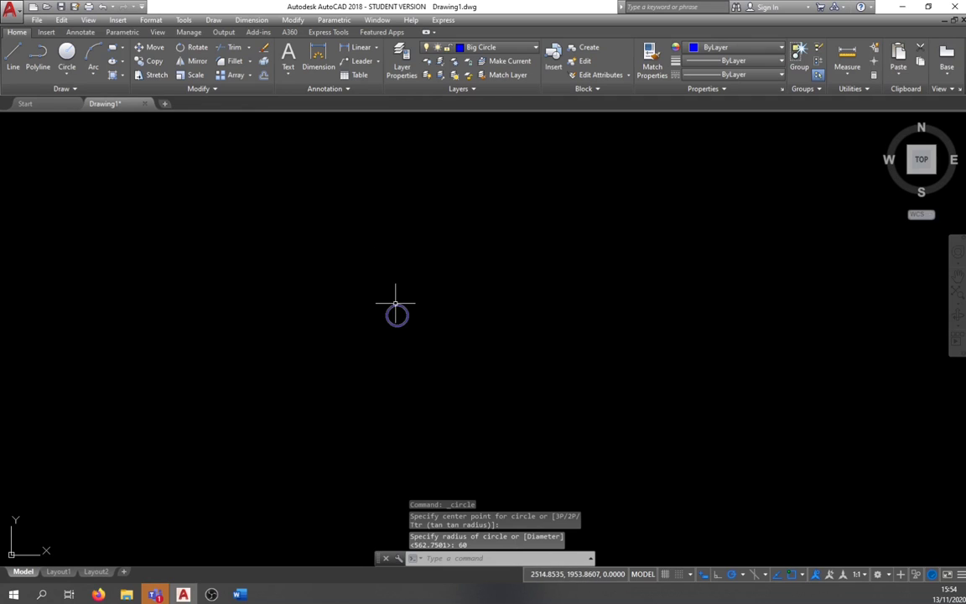
{"action": "scroll", "coordinate": [394, 304], "scroll_direction": "up", "scroll_amount": 6}
{"action": "scroll", "coordinate": [417, 332], "scroll_direction": "up", "scroll_amount": 2}
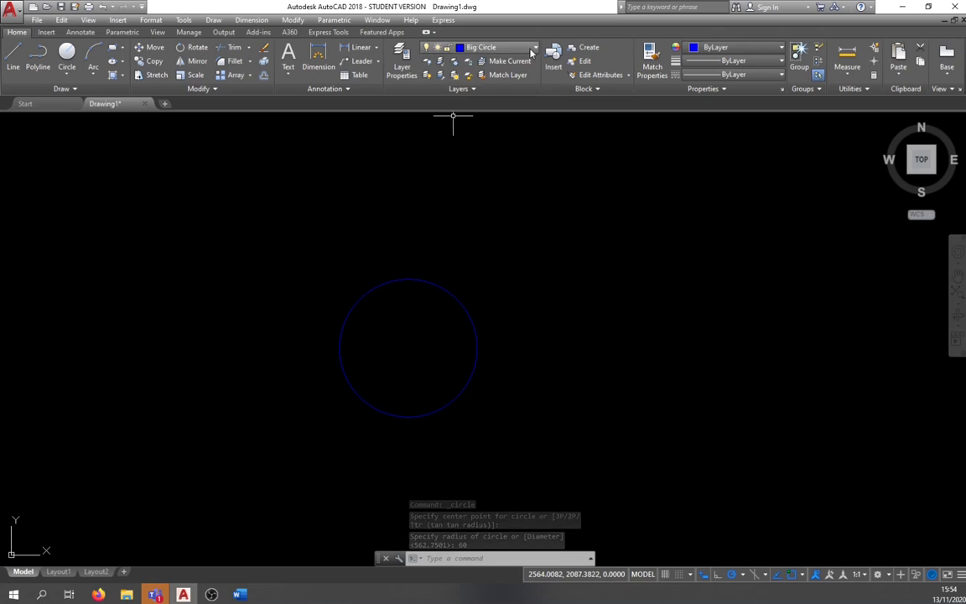
Make Small Circle the current layer and draw a circle of radius 30 concentric with the big circle.
{"action": "left_click", "coordinate": [471, 47]}
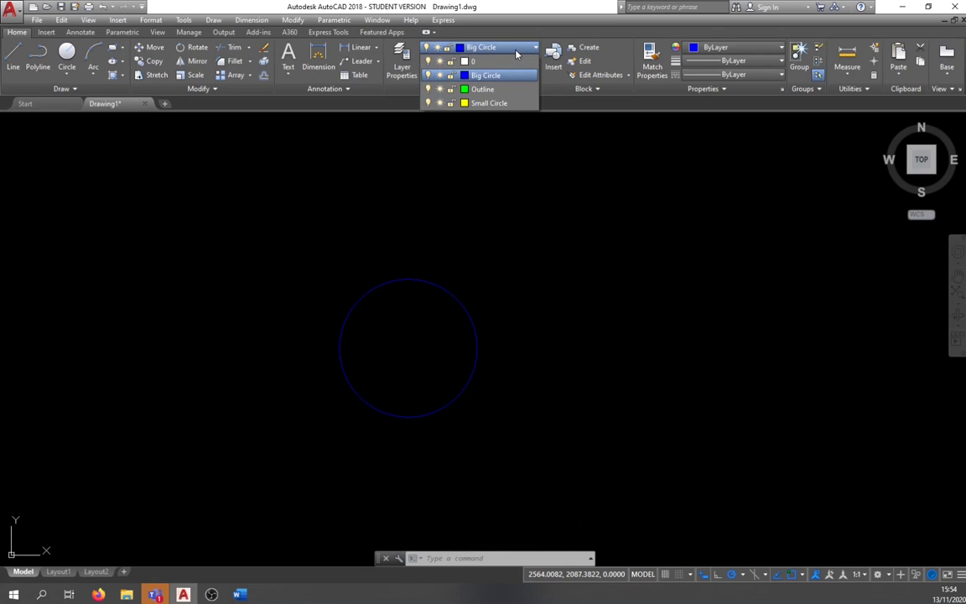
{"action": "left_click", "coordinate": [484, 104]}
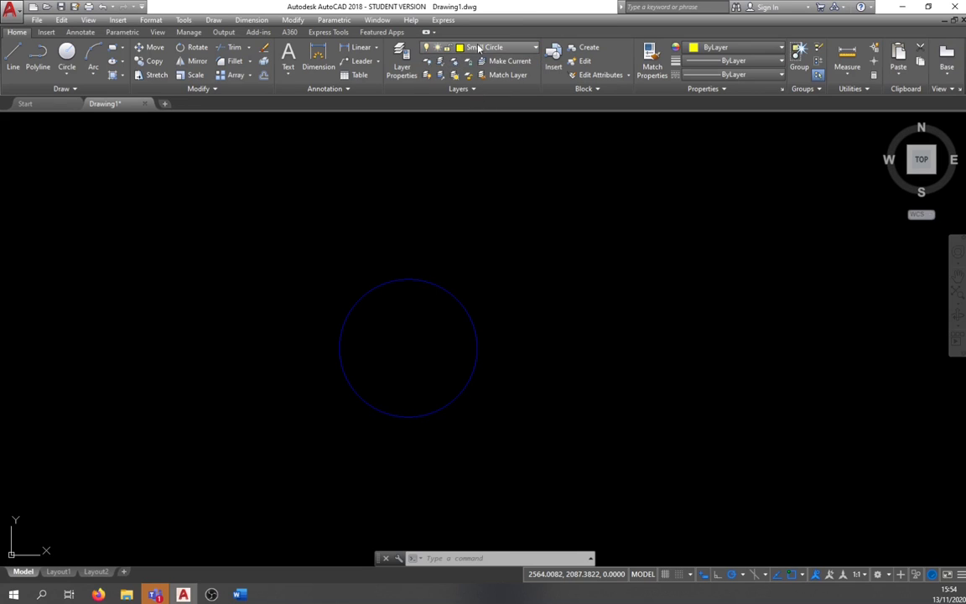
{"action": "left_click", "coordinate": [69, 52]}
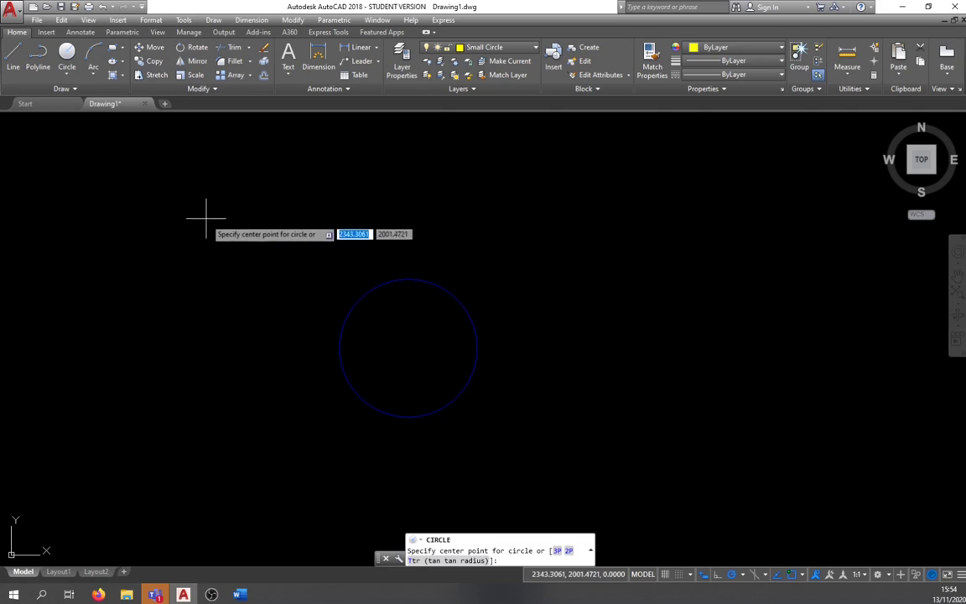
{"action": "left_click", "coordinate": [408, 347]}
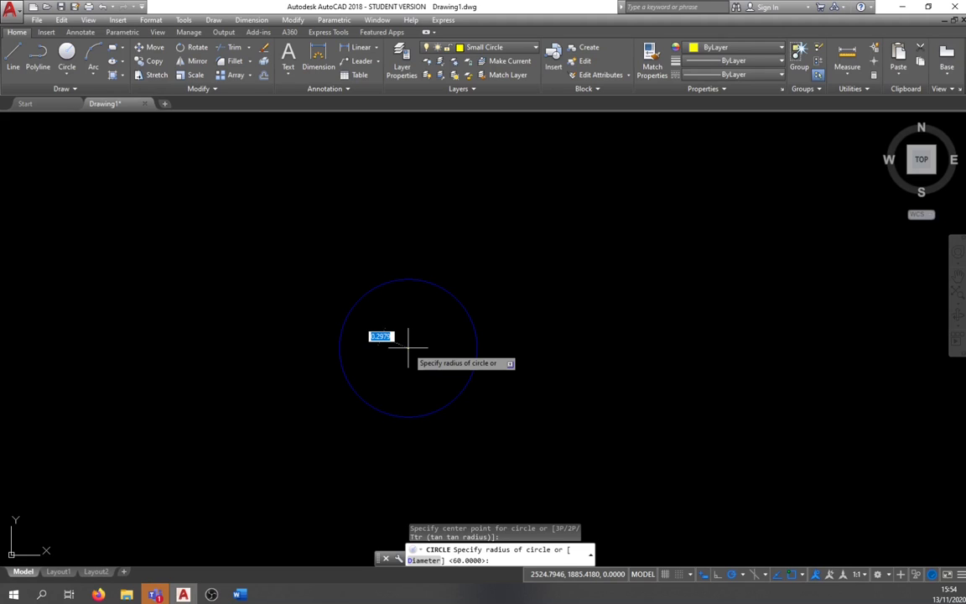
{"action": "type", "text": "30"}
{"action": "key", "text": "Return"}
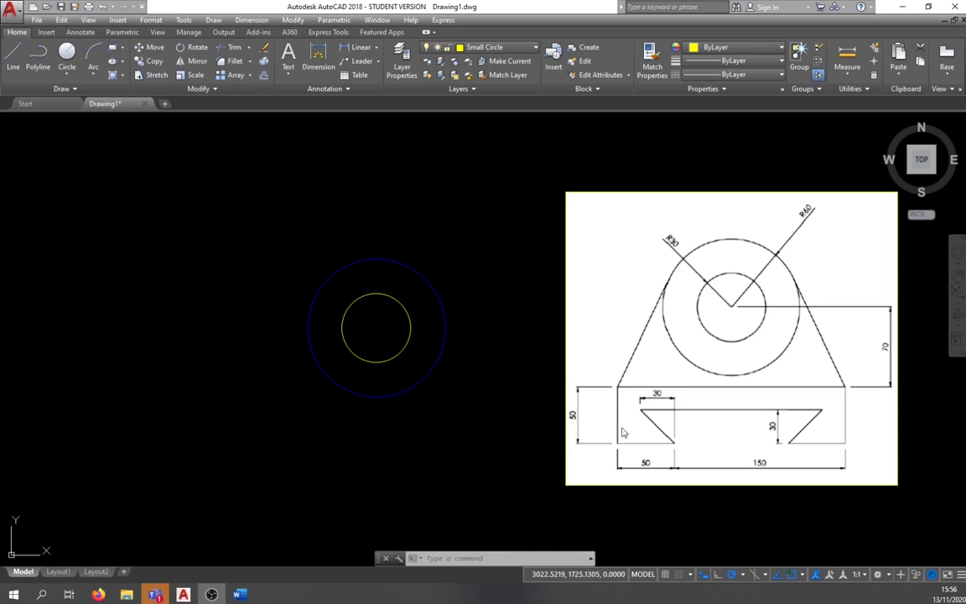
Make Outline the current layer and draw a 120-unit line straight down from the circles' center.
{"action": "left_click", "coordinate": [535, 49]}
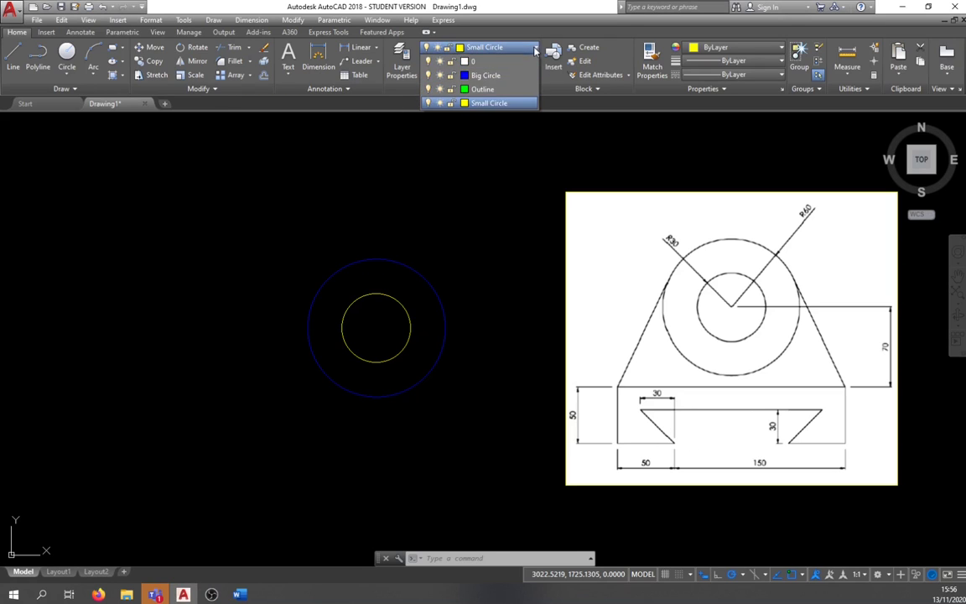
{"action": "left_click", "coordinate": [491, 93]}
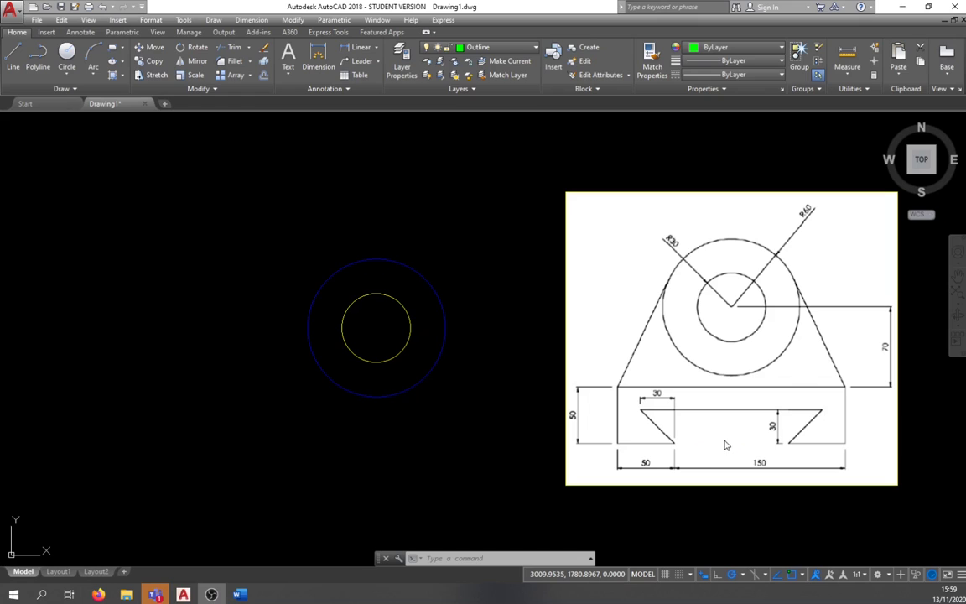
{"action": "left_click", "coordinate": [13, 59]}
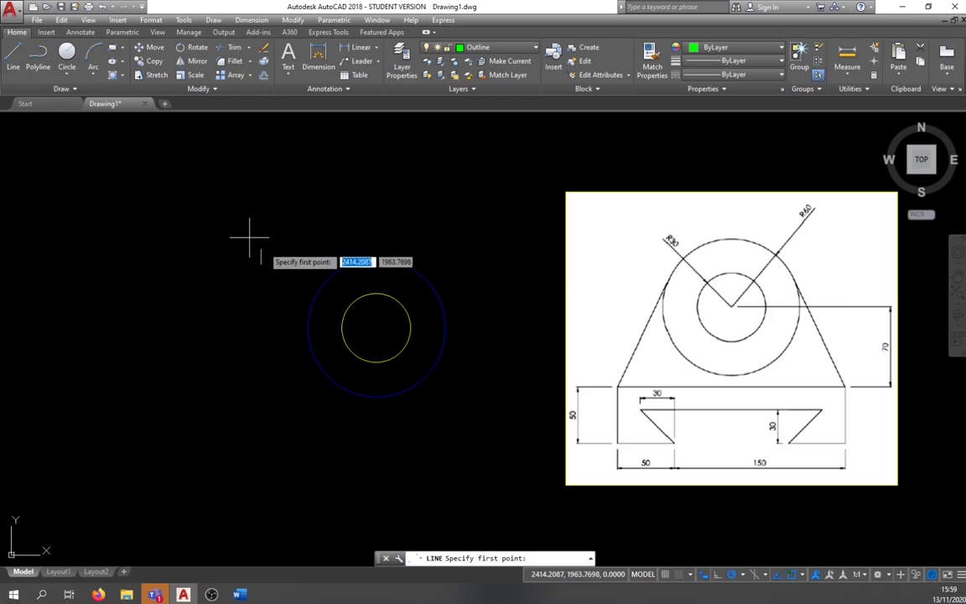
{"action": "left_click", "coordinate": [375, 327]}
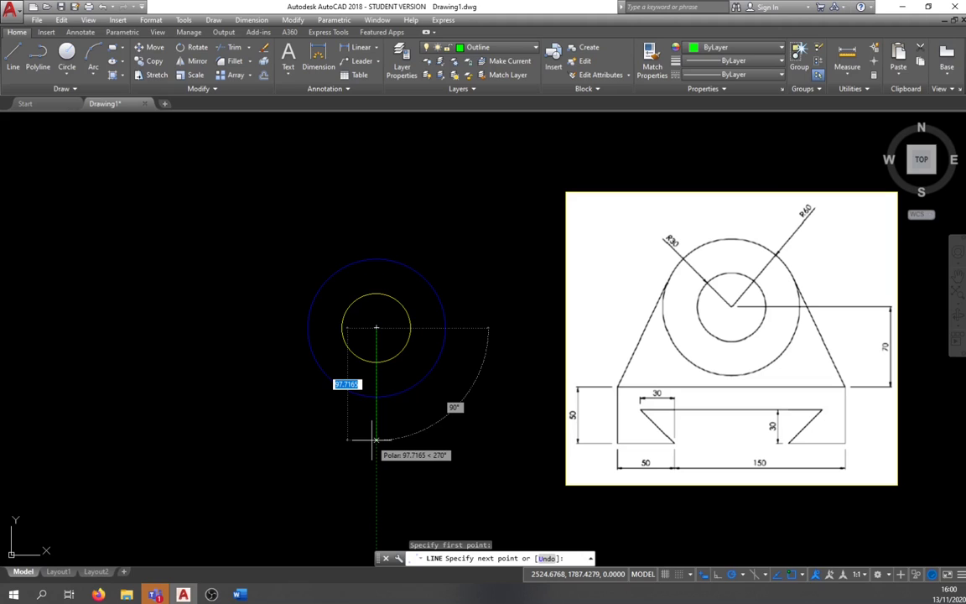
{"action": "type", "text": "12"}
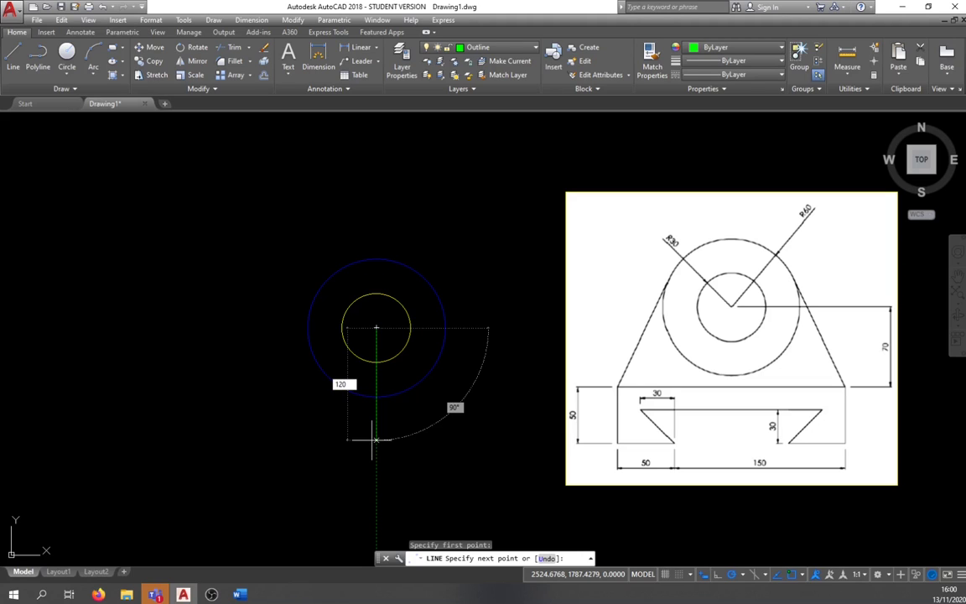
{"action": "type", "text": "0"}
{"action": "key", "text": "Return"}
{"action": "key", "text": "Escape"}
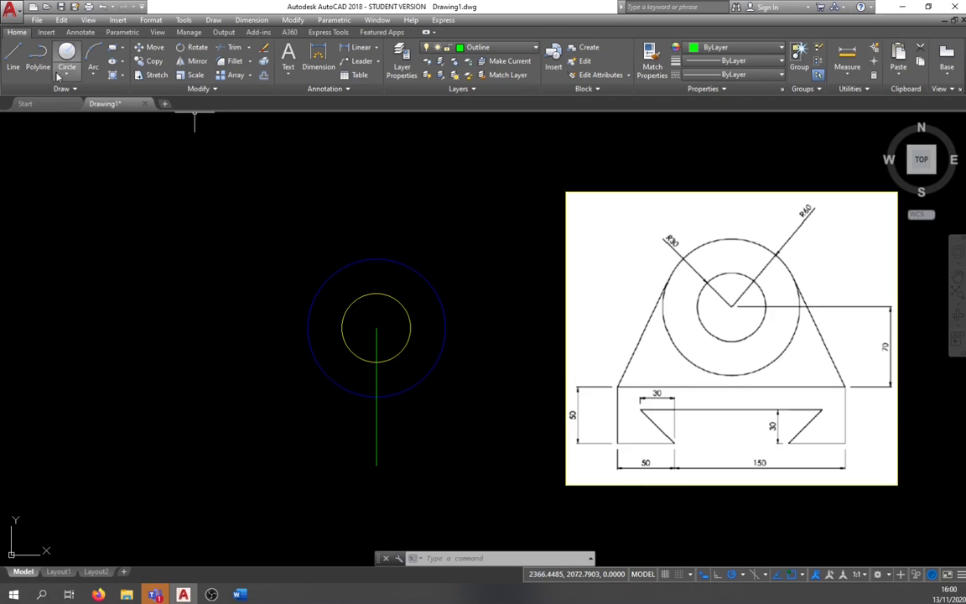
Draw a 100-unit horizontal line to the left from the lower end of the vertical center line.
{"action": "left_click", "coordinate": [14, 57]}
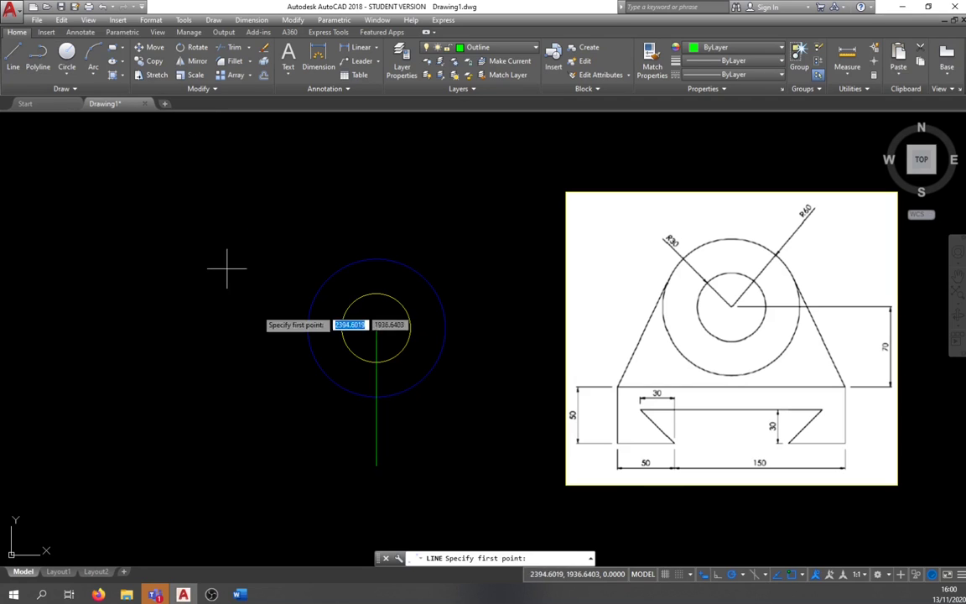
{"action": "left_click", "coordinate": [377, 464]}
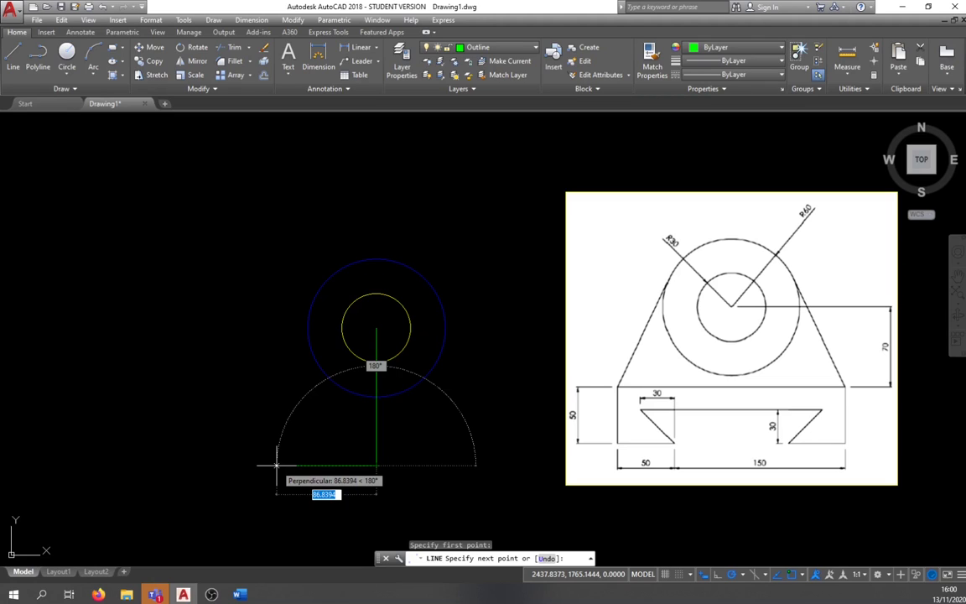
{"action": "type", "text": "1"}
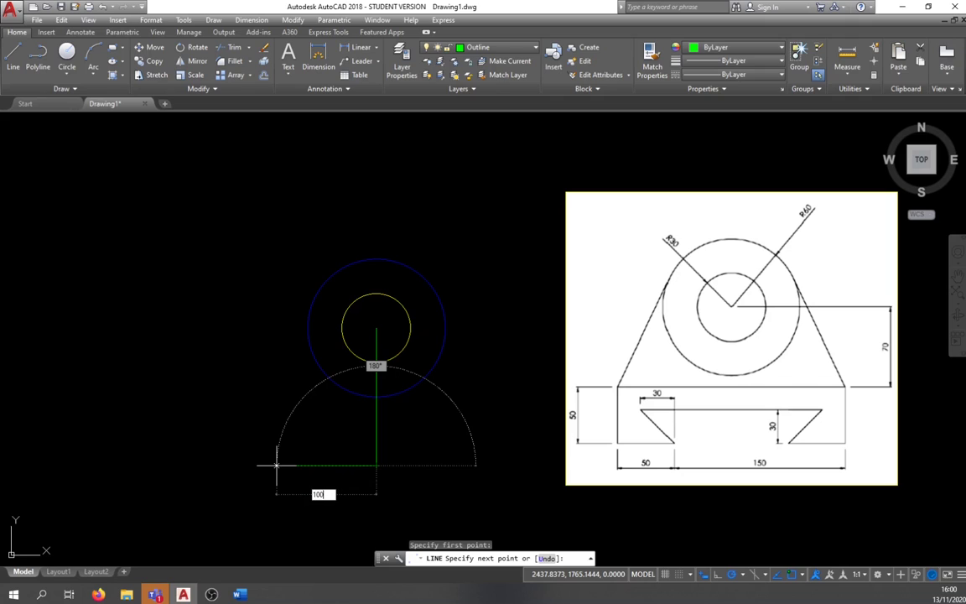
{"action": "type", "text": "00"}
{"action": "key", "text": "Return"}
{"action": "key", "text": "Escape"}
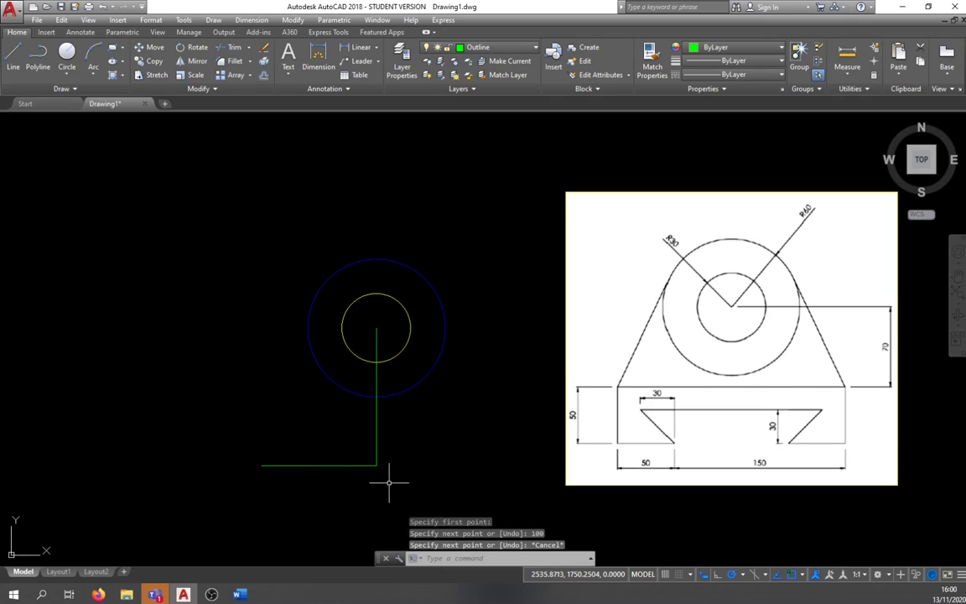
Draw a 100-unit horizontal line to the right from the lower end of the vertical center line.
{"action": "type", "text": "l"}
{"action": "key", "text": "Return"}
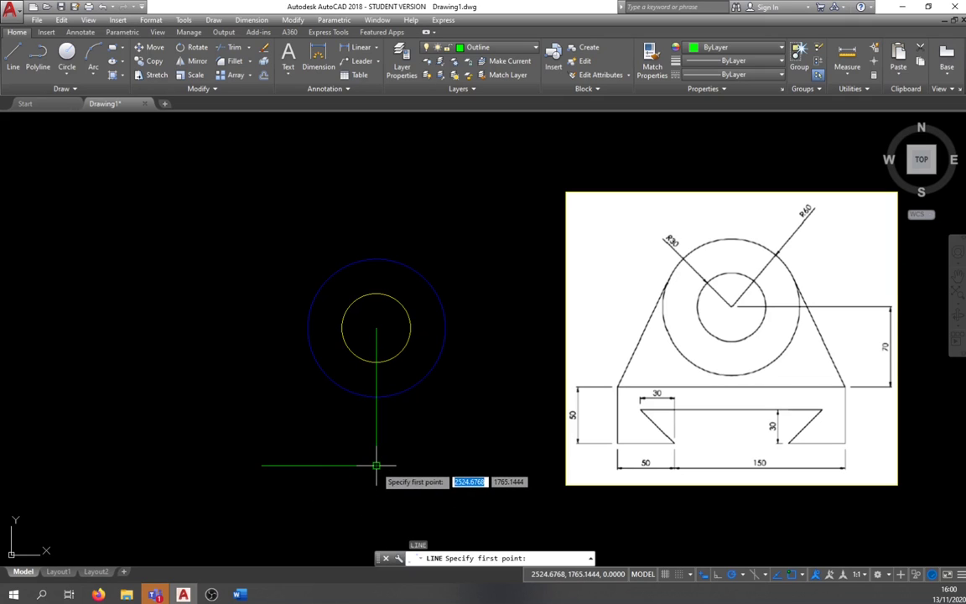
{"action": "left_click", "coordinate": [375, 464]}
{"action": "type", "text": "10"}
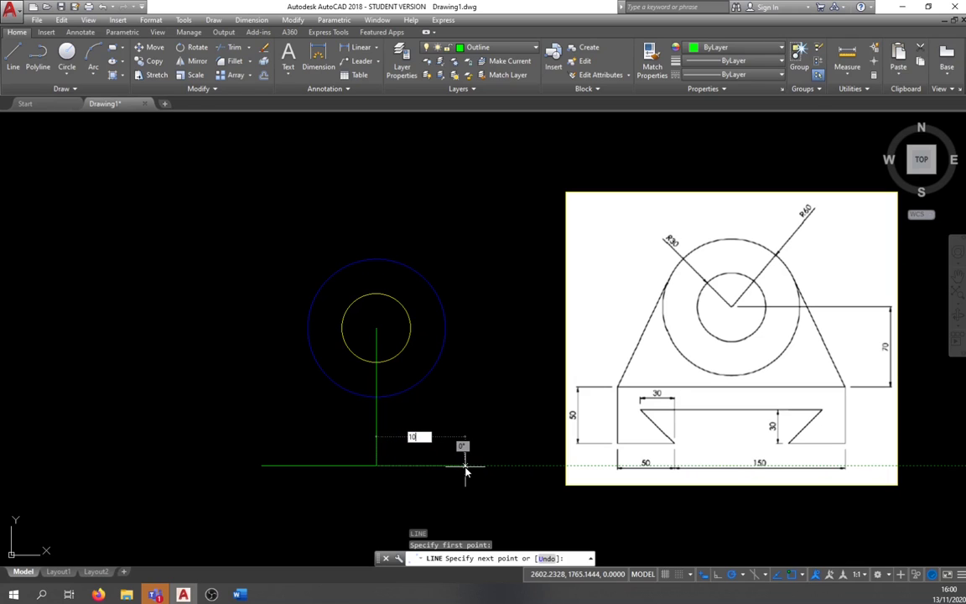
{"action": "type", "text": "0"}
{"action": "key", "text": "Return"}
{"action": "key", "text": "Escape"}
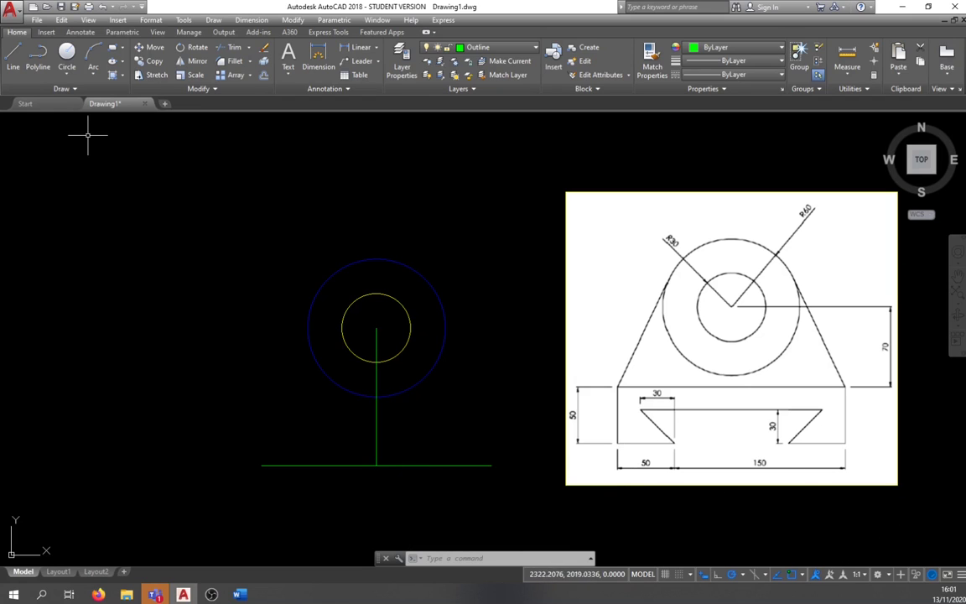
Draw a 50-unit vertical line upward from the left end of the base line.
{"action": "left_click", "coordinate": [11, 57]}
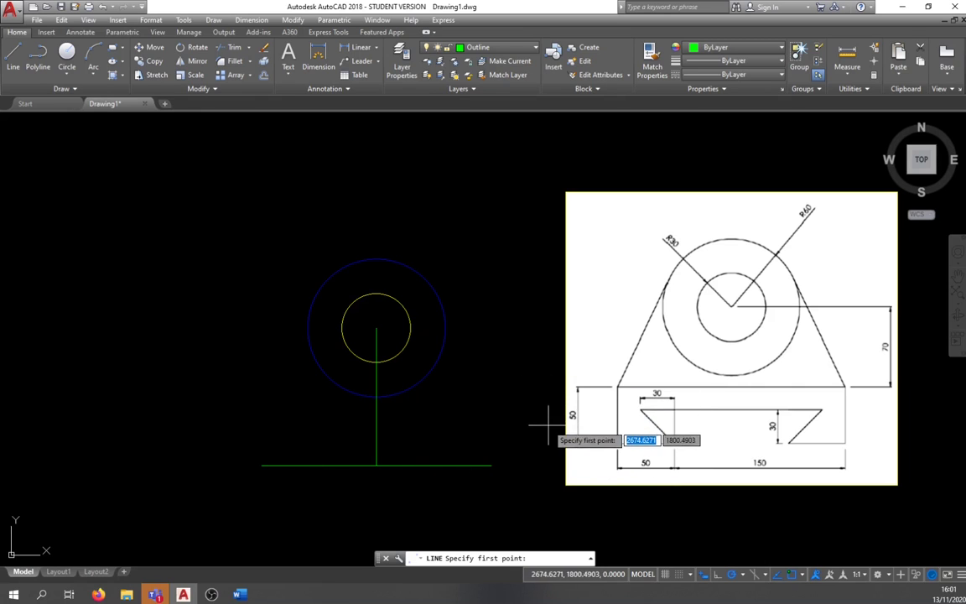
{"action": "left_click", "coordinate": [262, 464]}
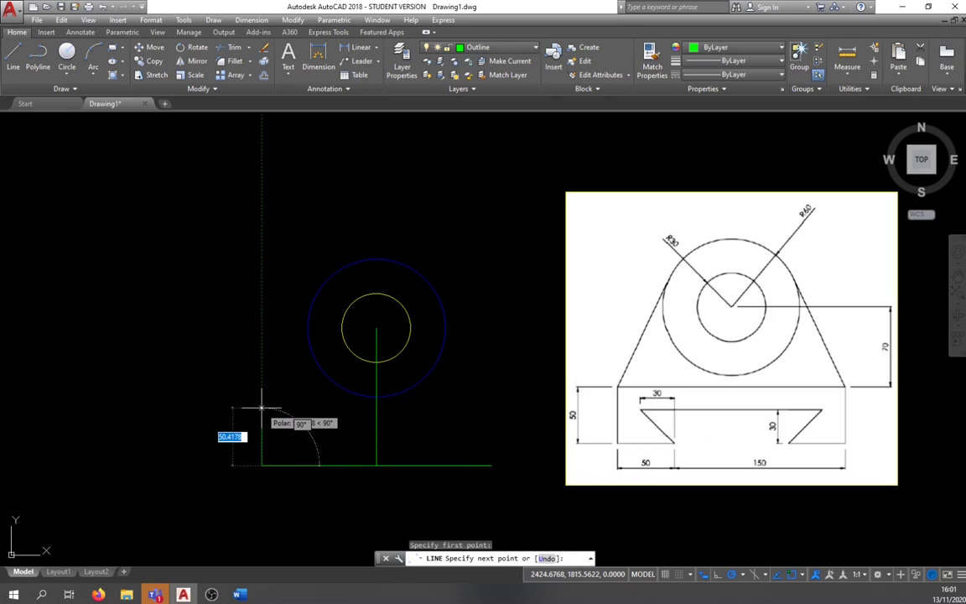
{"action": "key", "text": "Escape"}
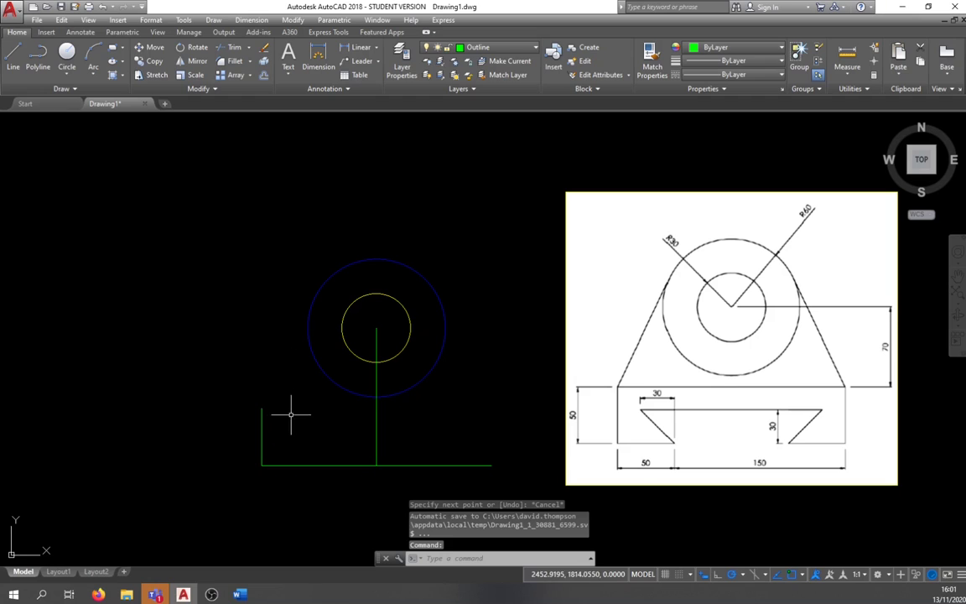
Mirror the left vertical edge of the base about the vertical center line, keeping the source object.
{"action": "left_click", "coordinate": [274, 424]}
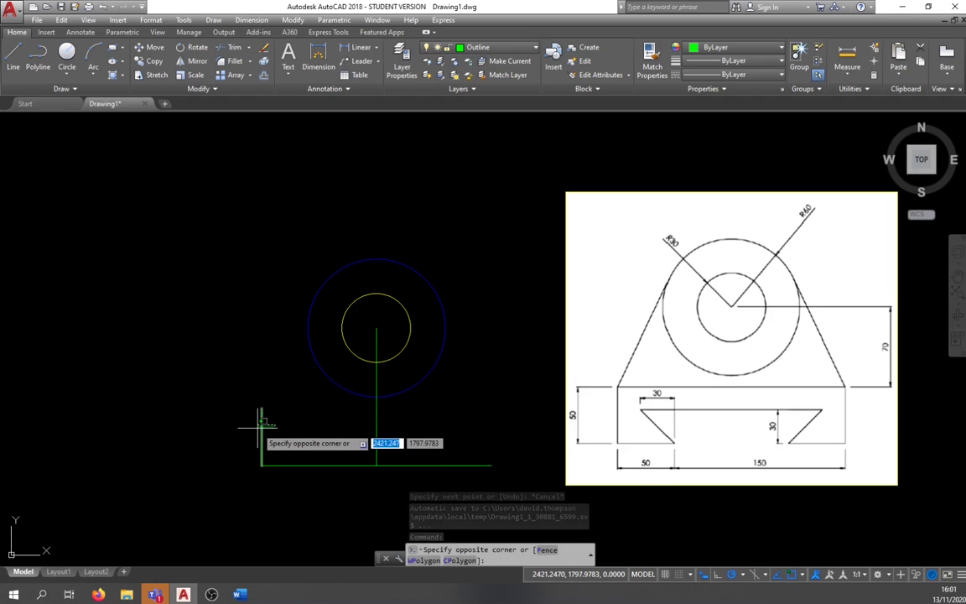
{"action": "left_click", "coordinate": [260, 427]}
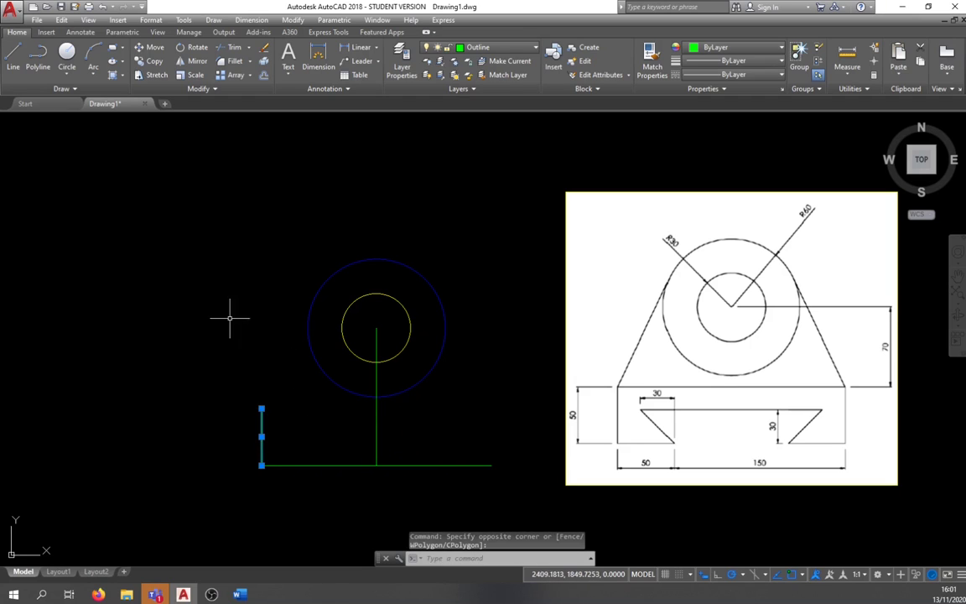
{"action": "left_click", "coordinate": [192, 67]}
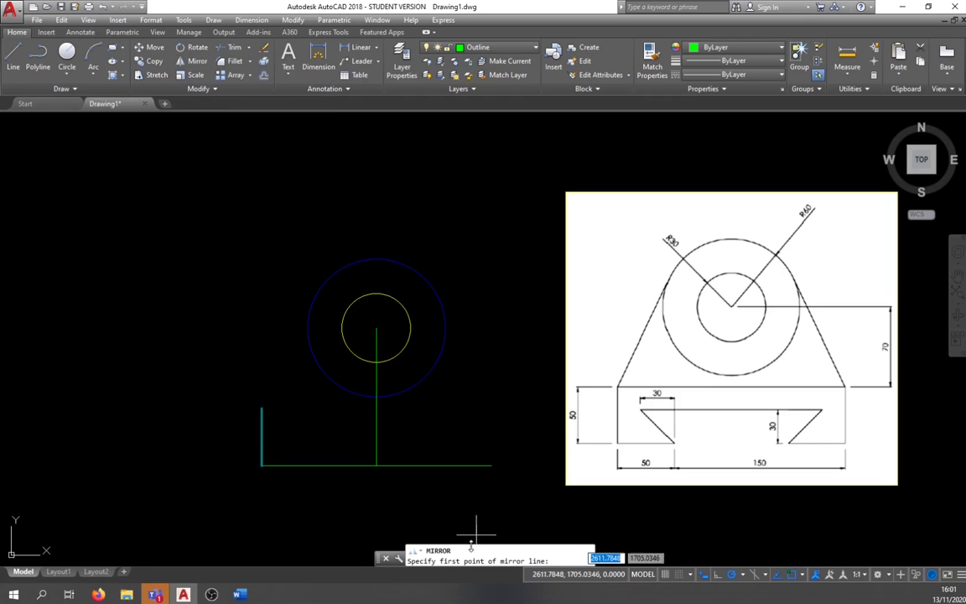
{"action": "left_click", "coordinate": [375, 464]}
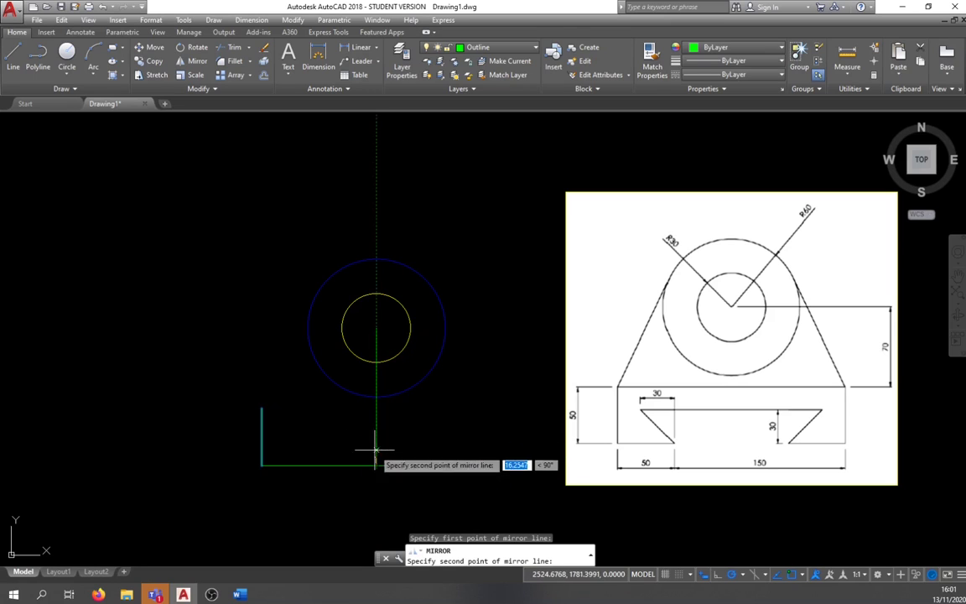
{"action": "left_click", "coordinate": [375, 499]}
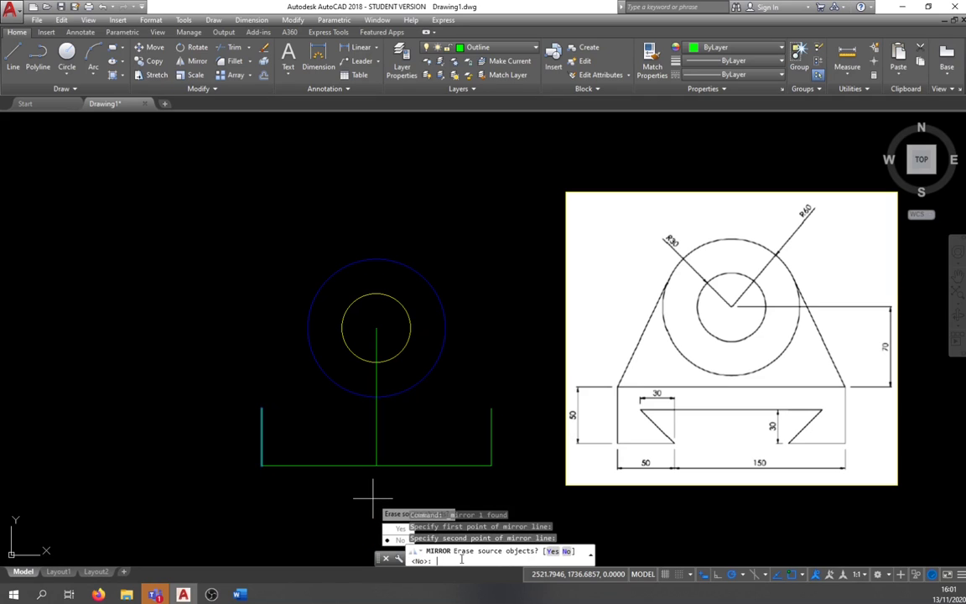
{"action": "type", "text": "n"}
{"action": "key", "text": "Return"}
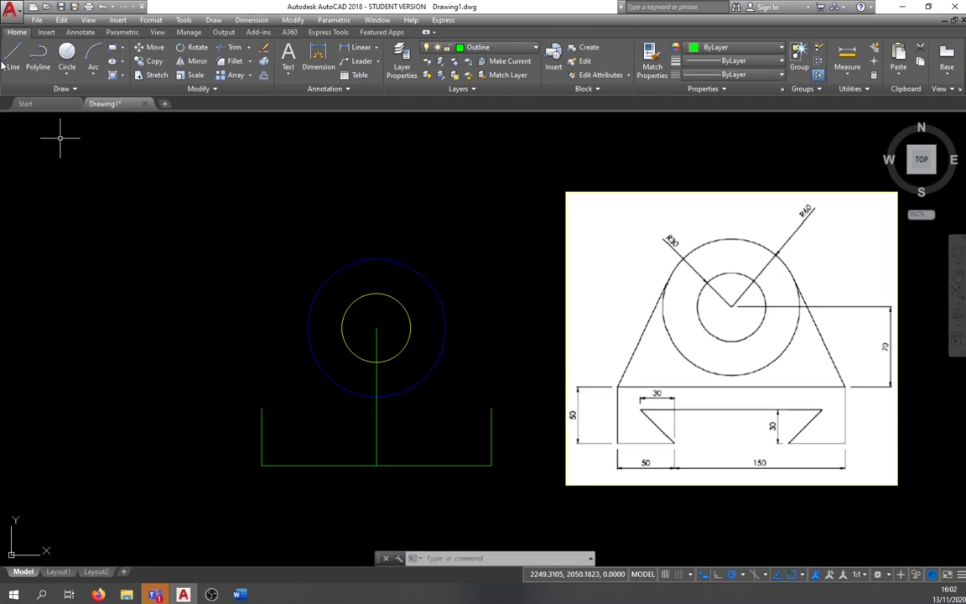
Close the base rectangle with a line joining the upper ends of its left and right vertical edges.
{"action": "left_click", "coordinate": [261, 408]}
{"action": "left_click", "coordinate": [491, 408]}
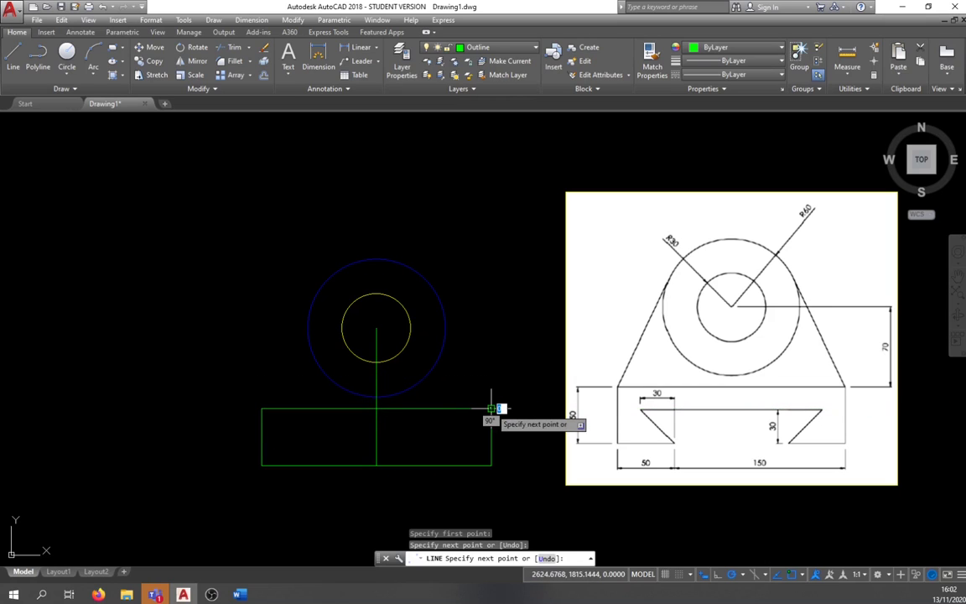
{"action": "key", "text": "Escape"}
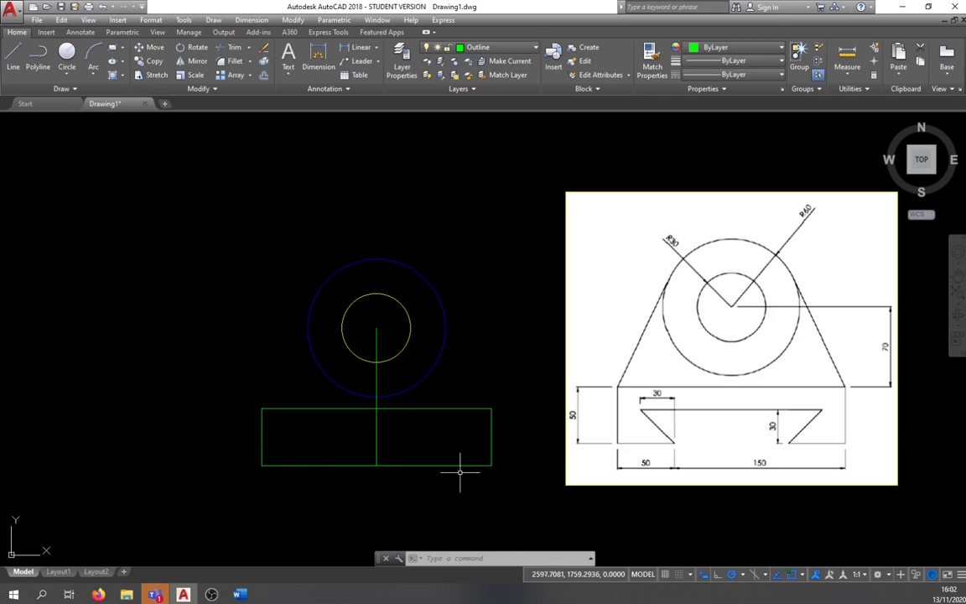
Delete the two collinear lines that form the bottom edge of the base.
{"action": "left_click", "coordinate": [13, 57]}
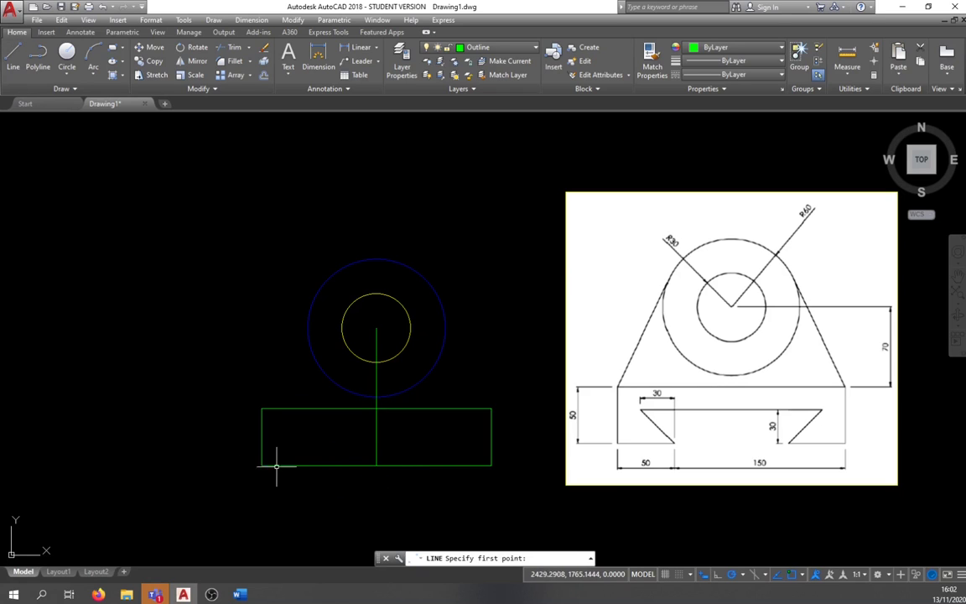
{"action": "key", "text": "Escape"}
{"action": "left_click", "coordinate": [327, 465]}
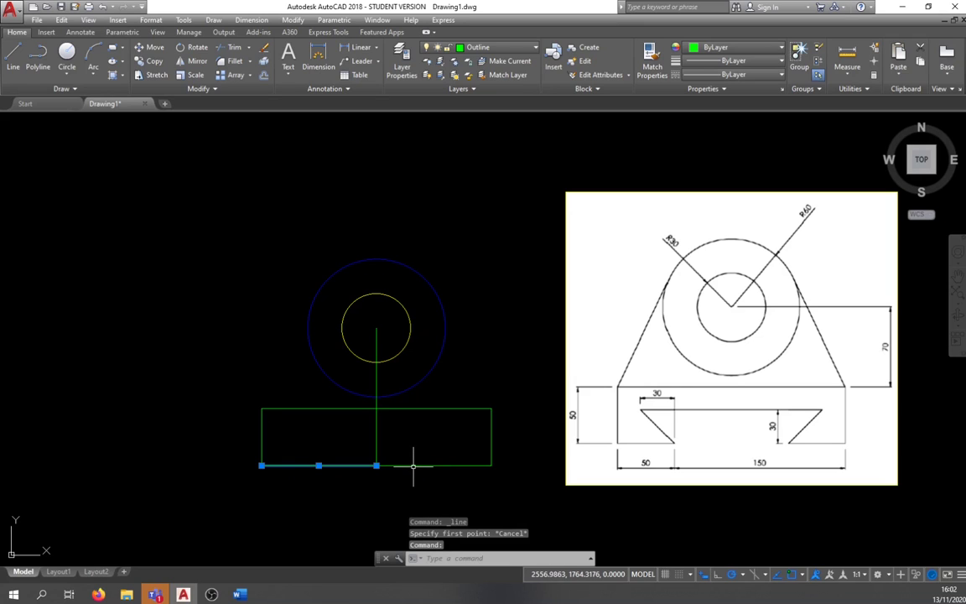
{"action": "left_click", "coordinate": [413, 464]}
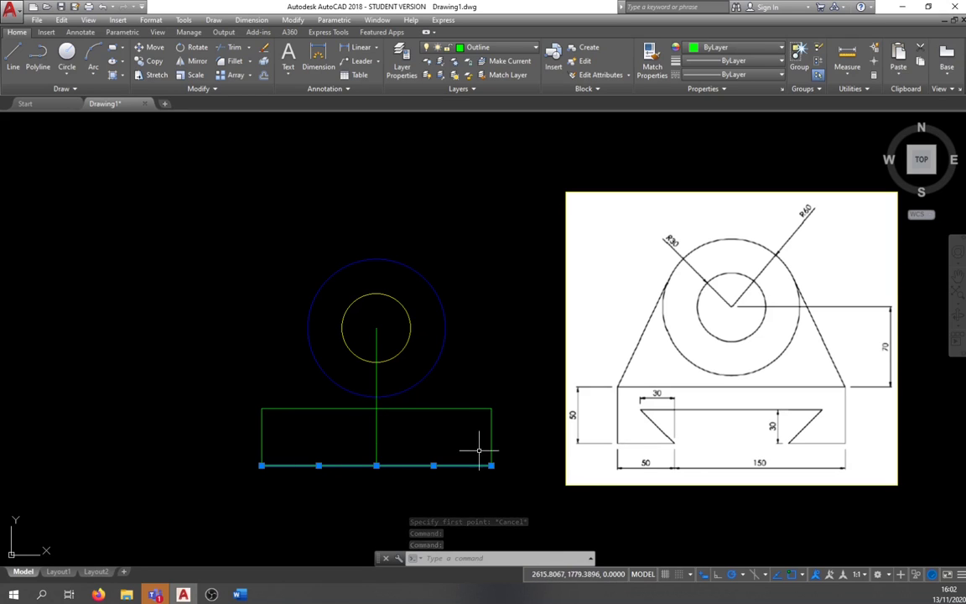
{"action": "key", "text": "Delete"}
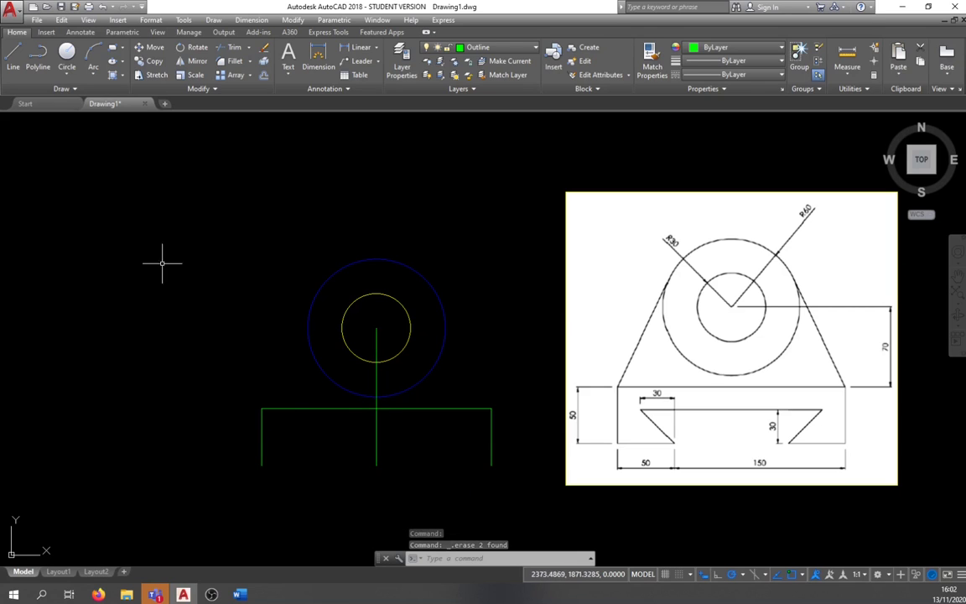
Draw a 50-unit horizontal line to the right from the lower end of the base's left edge.
{"action": "left_click", "coordinate": [13, 57]}
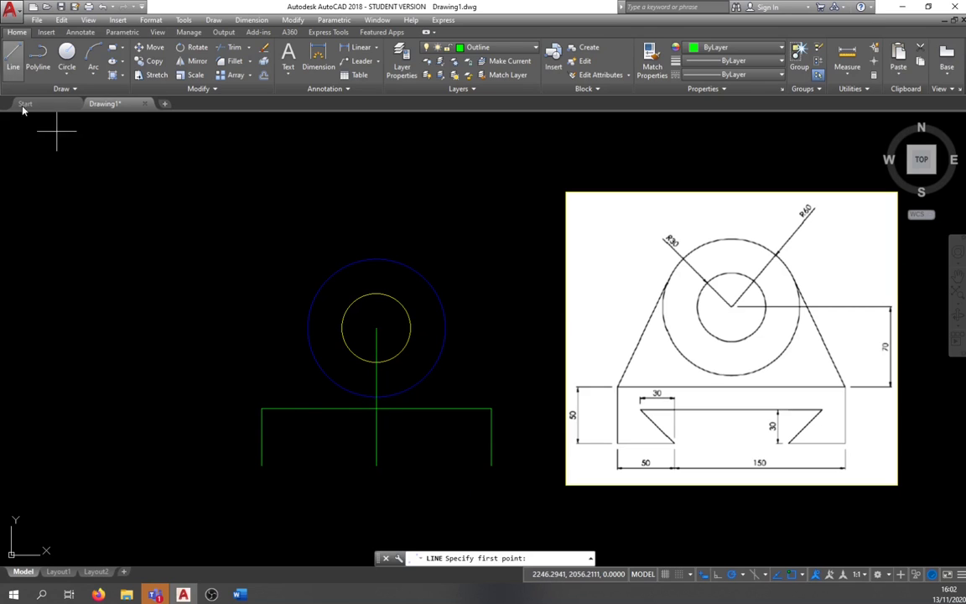
{"action": "left_click", "coordinate": [262, 465]}
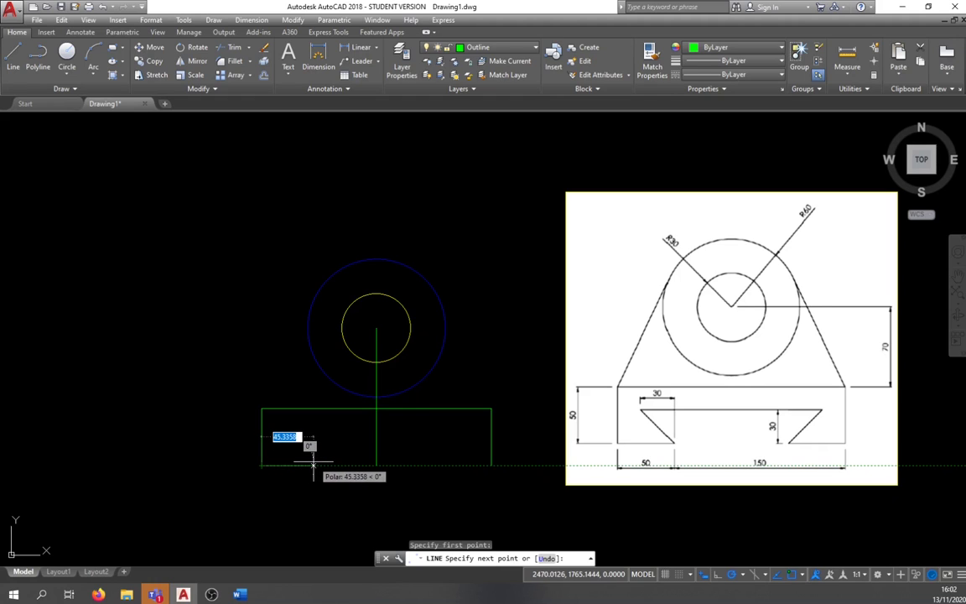
{"action": "type", "text": "50"}
{"action": "key", "text": "Return"}
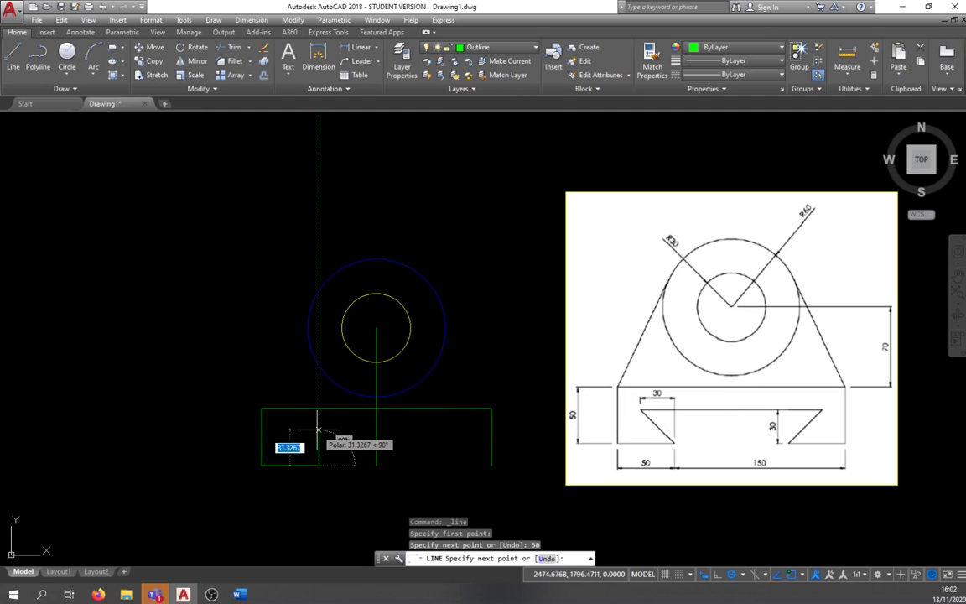
Continue the line 30 units up and 30 units left, closing with a diagonal back to the 50-unit line's right end.
{"action": "type", "text": "30"}
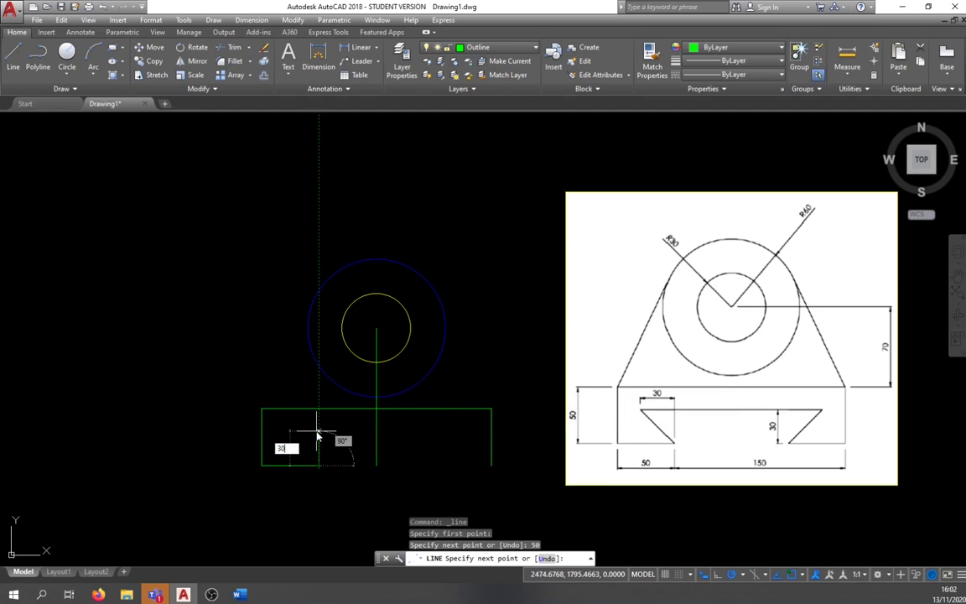
{"action": "key", "text": "Return"}
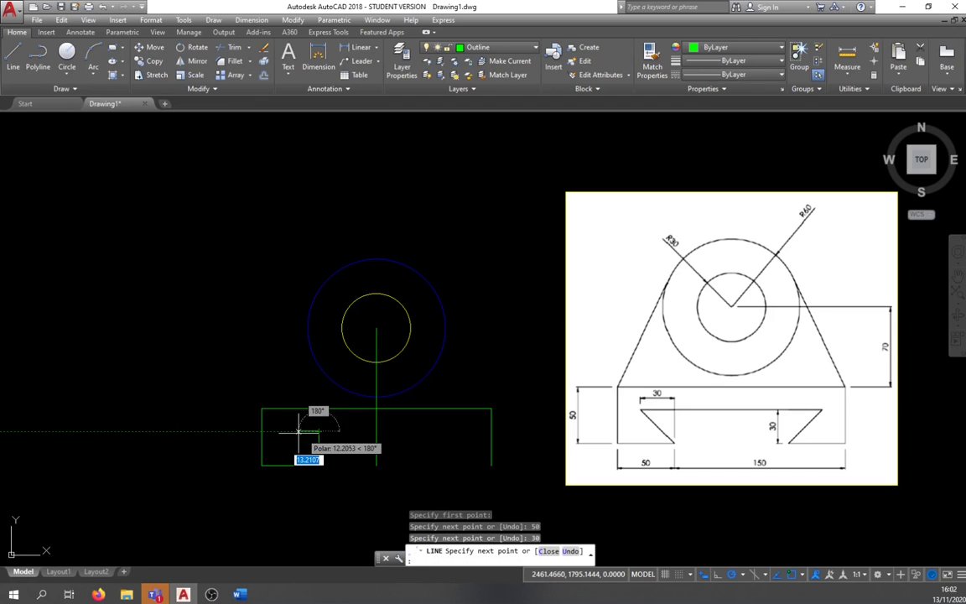
{"action": "type", "text": "30"}
{"action": "key", "text": "Return"}
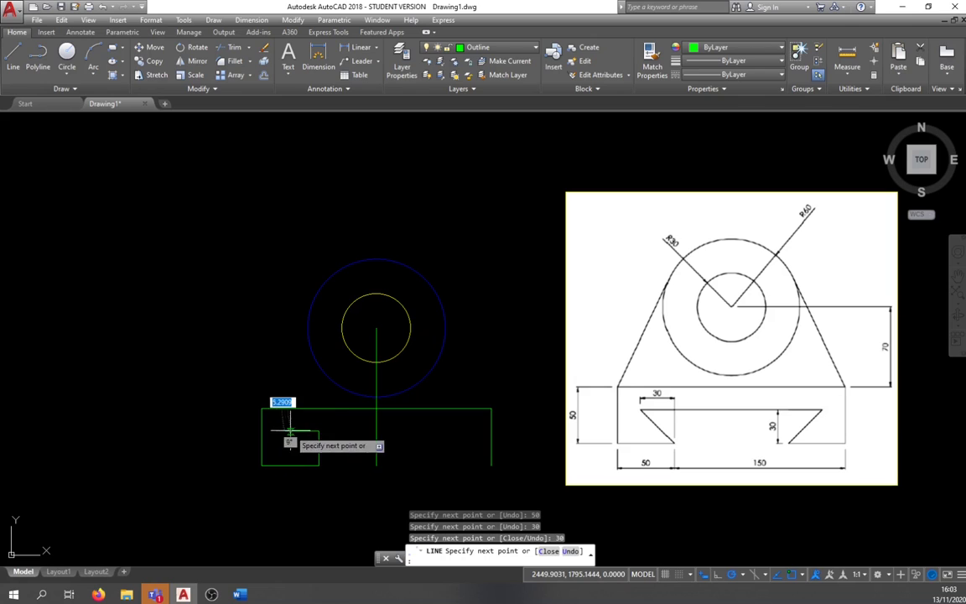
{"action": "left_click", "coordinate": [318, 465]}
{"action": "key", "text": "Escape"}
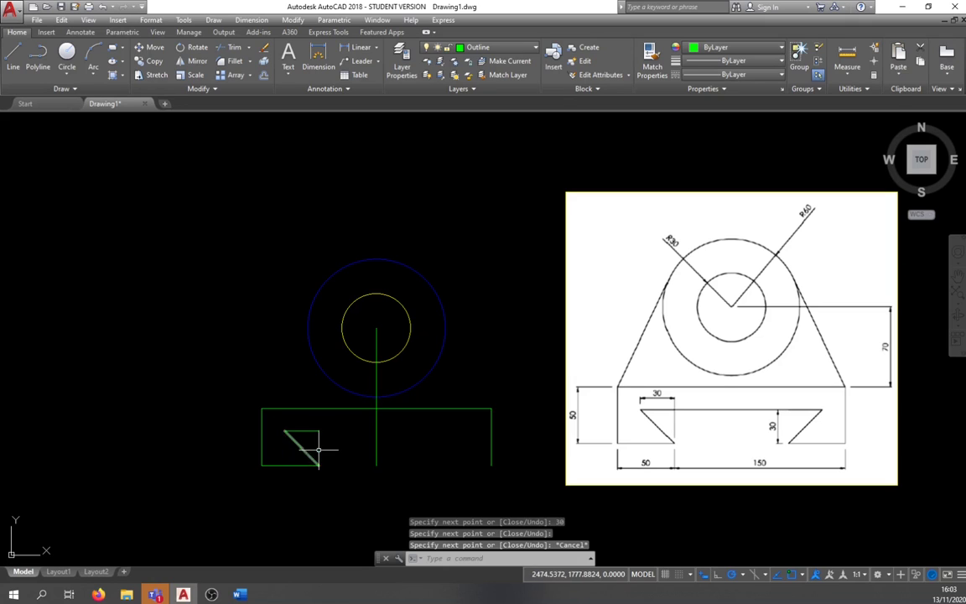
Delete the 30-unit vertical and horizontal construction lines beside the diagonal.
{"action": "left_click", "coordinate": [317, 442]}
{"action": "key", "text": "Delete"}
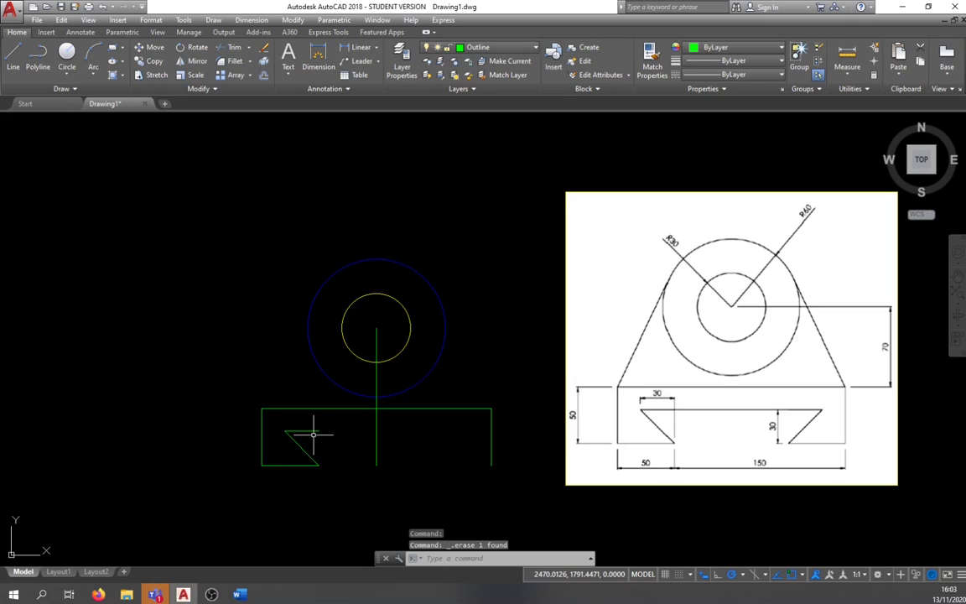
{"action": "left_click", "coordinate": [311, 431]}
{"action": "key", "text": "Delete"}
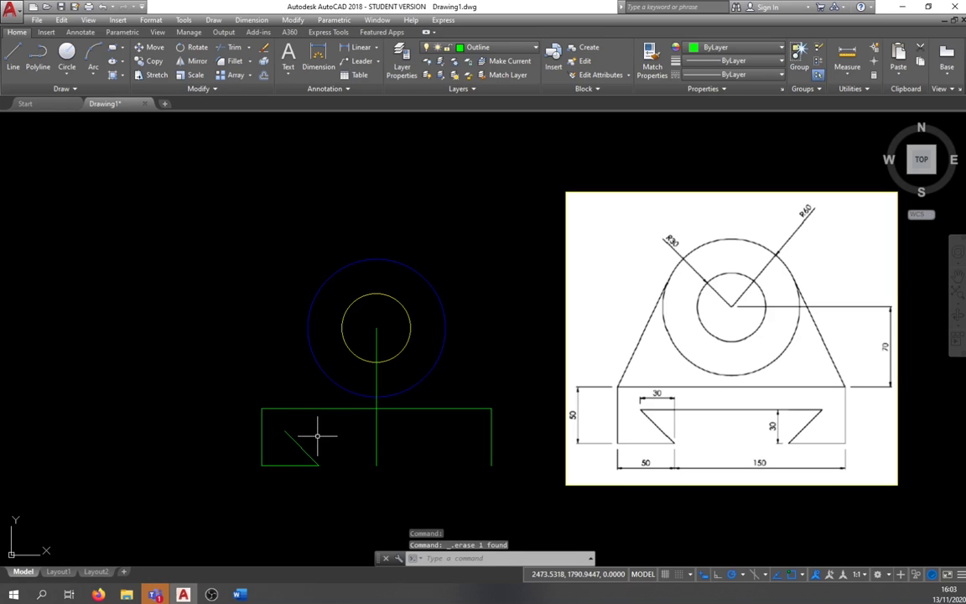
{"action": "left_click", "coordinate": [317, 436]}
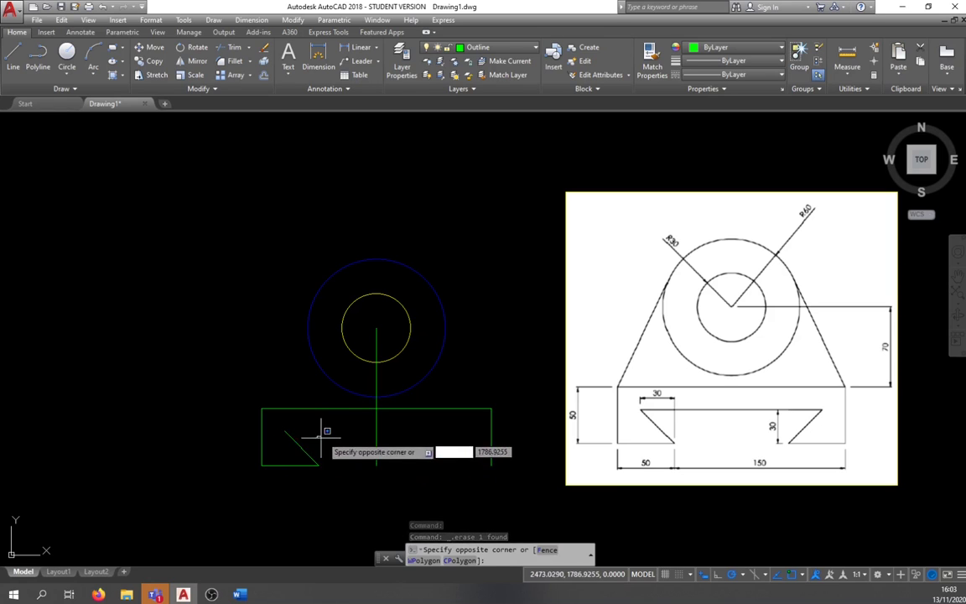
{"action": "left_click", "coordinate": [320, 435]}
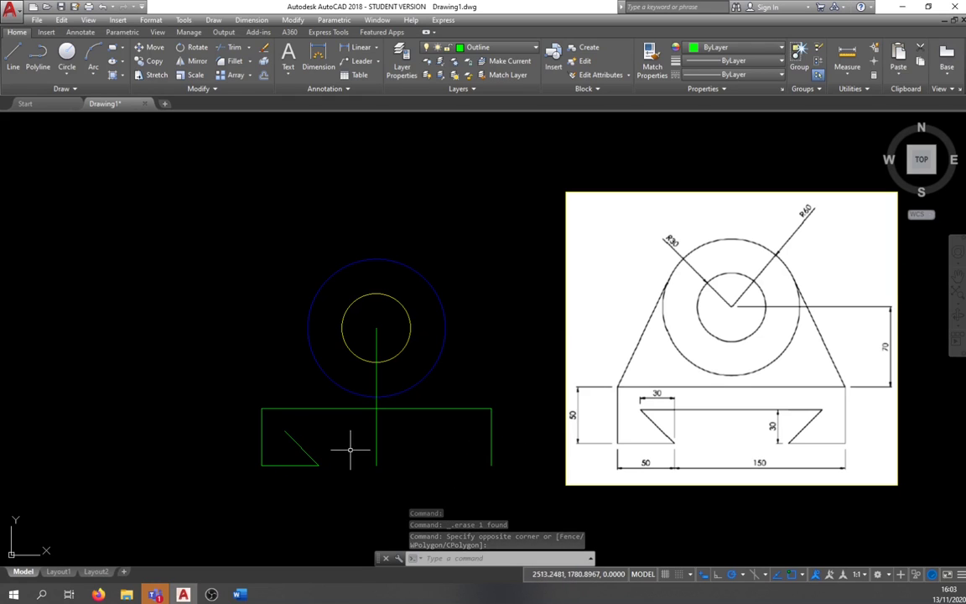
Mirror the diagonal and the 50-unit bottom line about the vertical center line, keeping the source objects.
{"action": "left_click", "coordinate": [319, 449]}
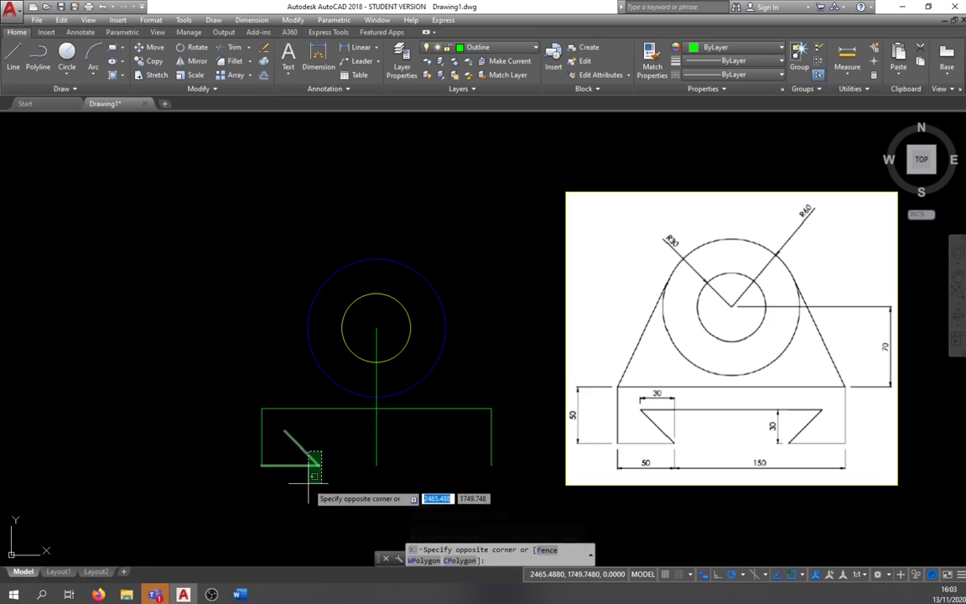
{"action": "left_click", "coordinate": [306, 471]}
{"action": "left_click", "coordinate": [191, 61]}
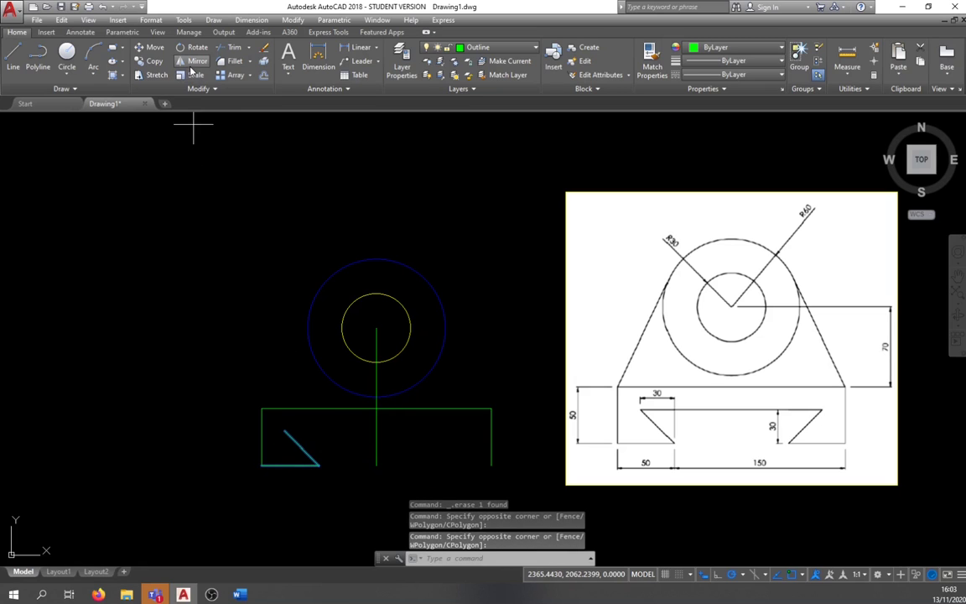
{"action": "left_click", "coordinate": [375, 408]}
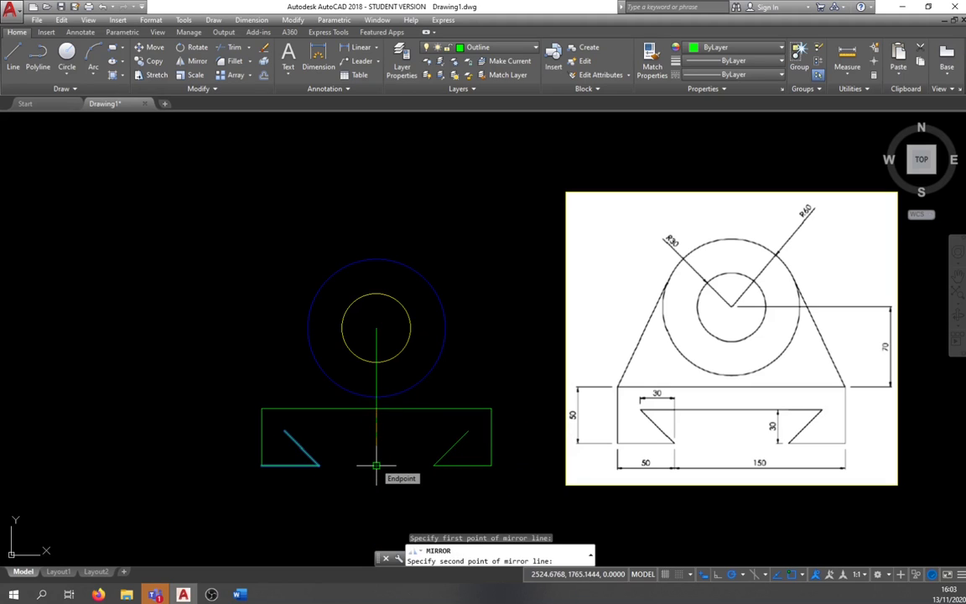
{"action": "left_click", "coordinate": [375, 465]}
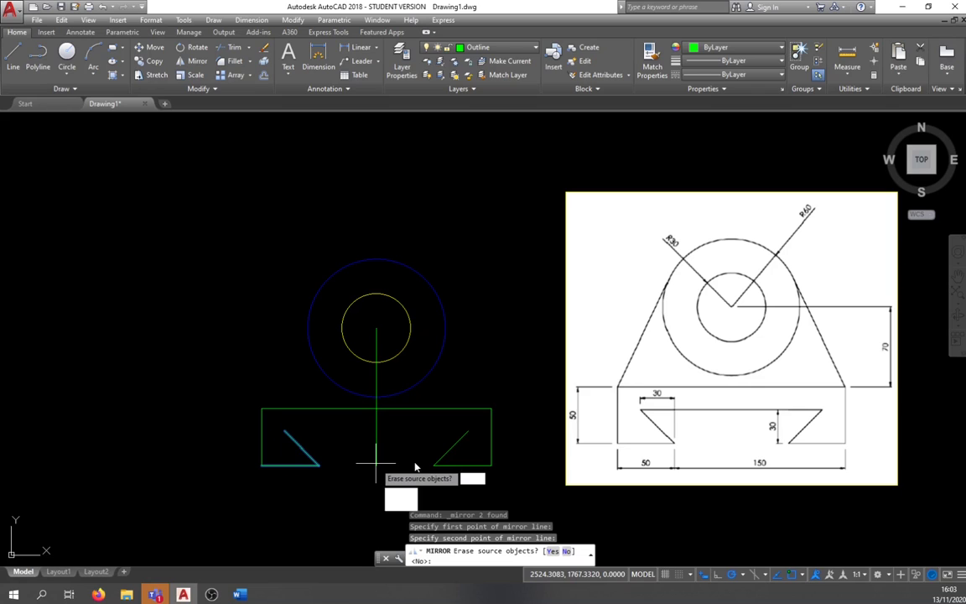
{"action": "type", "text": "n"}
{"action": "key", "text": "Return"}
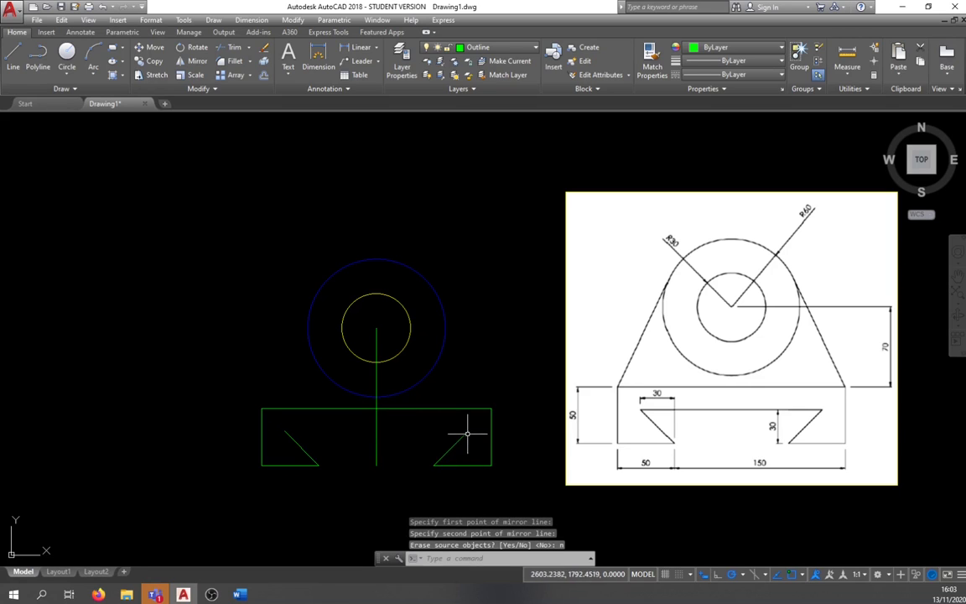
Join the upper ends of the two diagonals with a horizontal line and delete the vertical center line.
{"action": "type", "text": "l"}
{"action": "key", "text": "Return"}
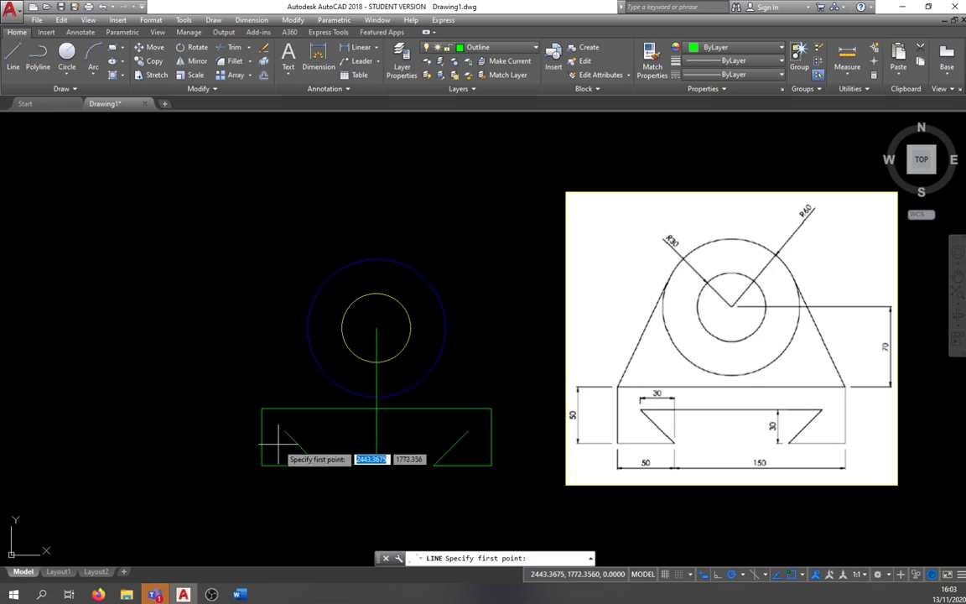
{"action": "left_click", "coordinate": [285, 431]}
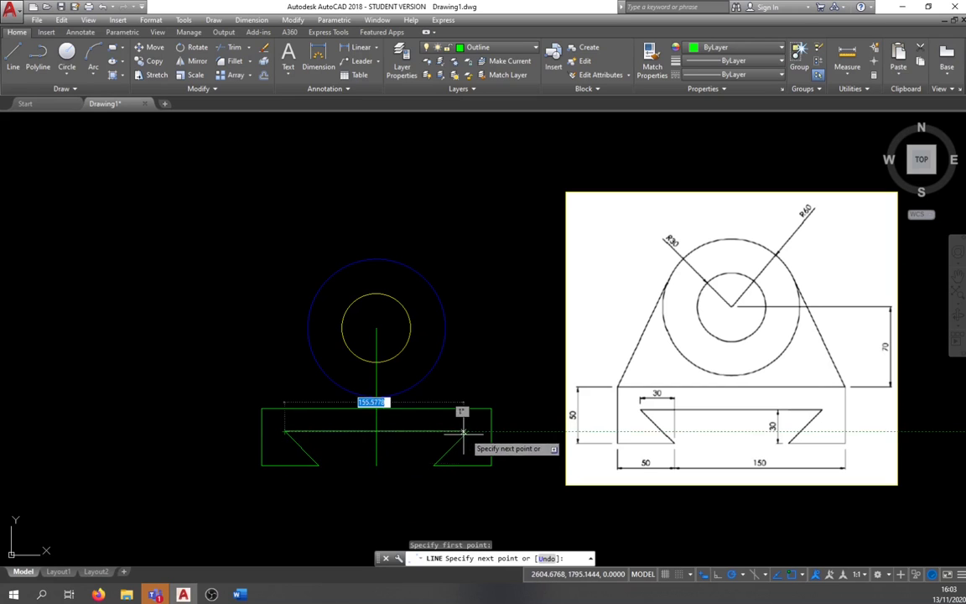
{"action": "left_click", "coordinate": [468, 430]}
{"action": "key", "text": "Return"}
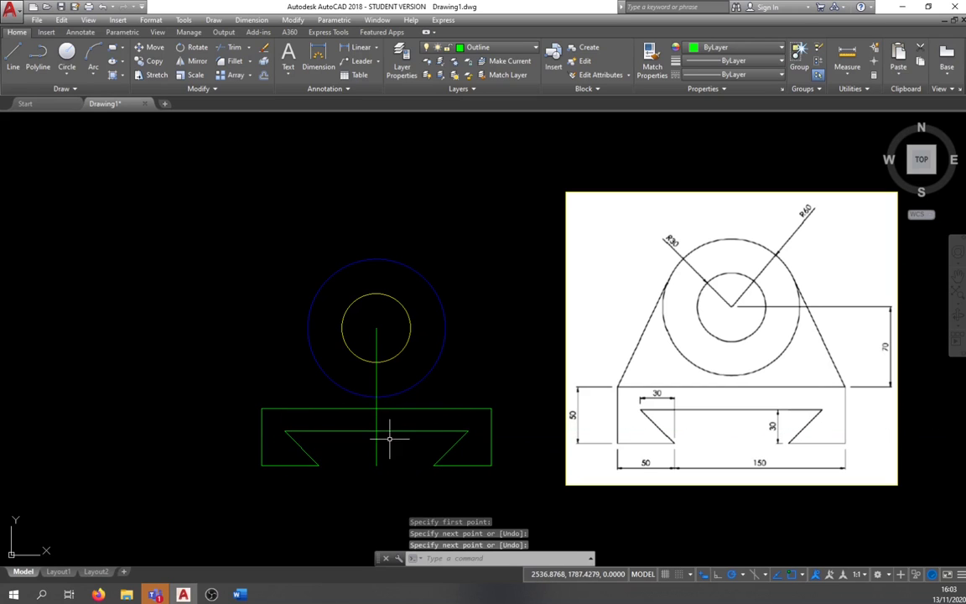
{"action": "left_click", "coordinate": [378, 449]}
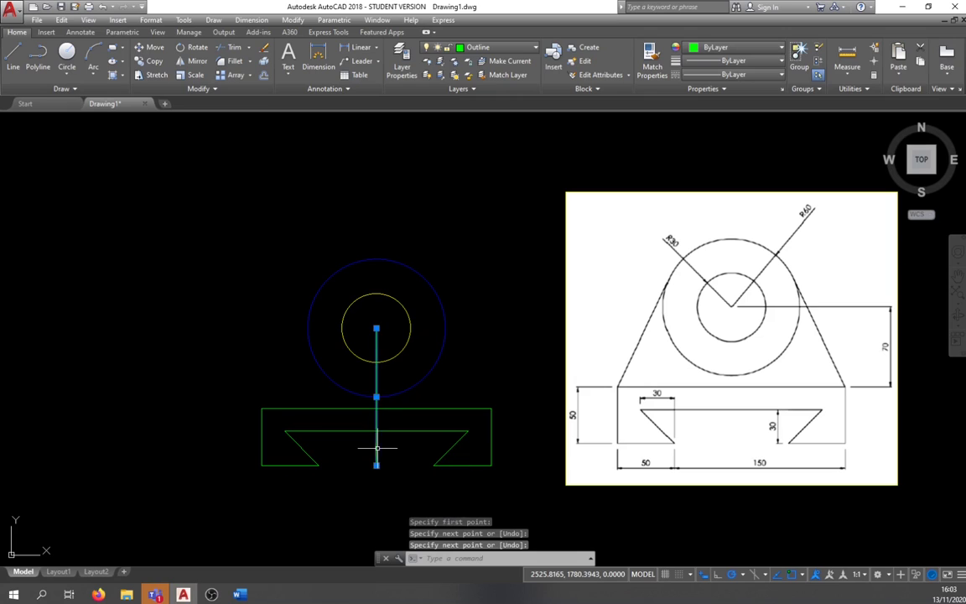
{"action": "key", "text": "Delete"}
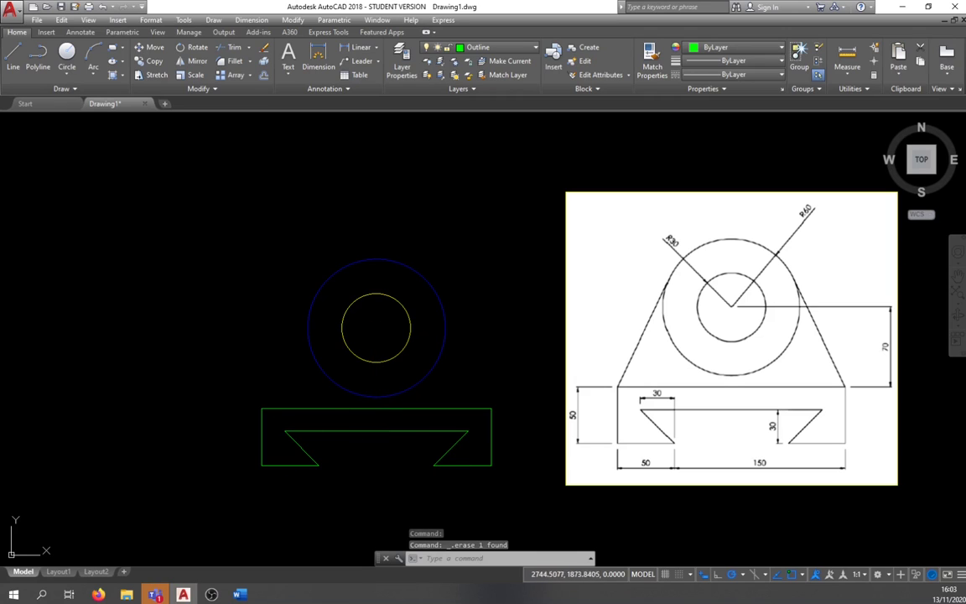
Draw a sloping line from the base's upper left corner to the leftmost point of the big circle.
{"action": "left_click", "coordinate": [13, 55]}
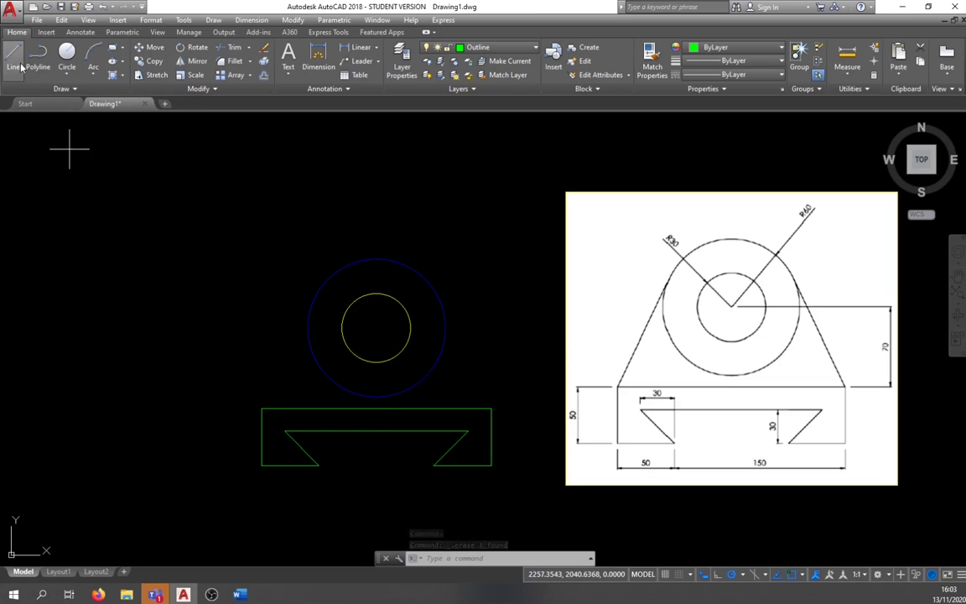
{"action": "left_click", "coordinate": [262, 409]}
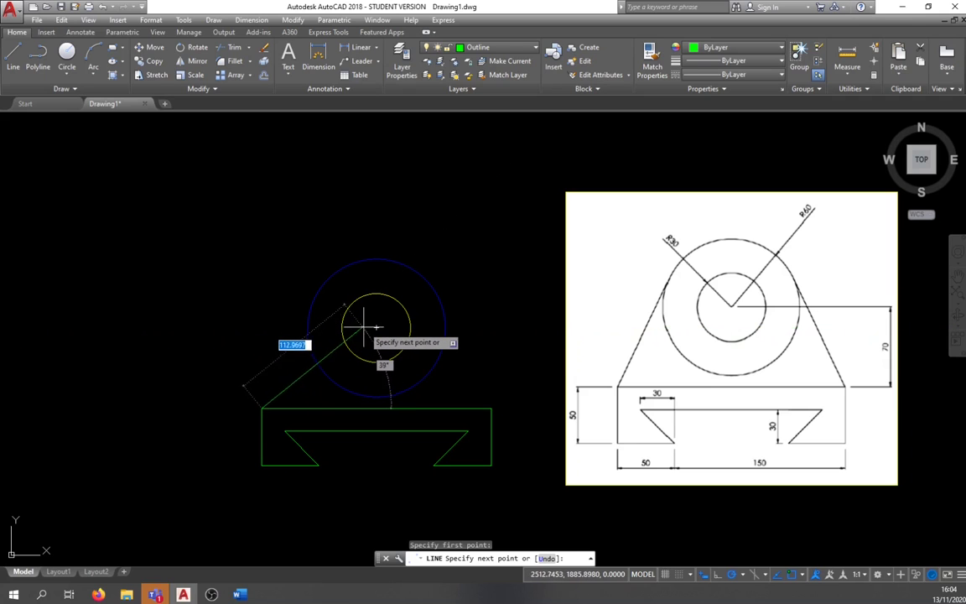
{"action": "left_click", "coordinate": [310, 327]}
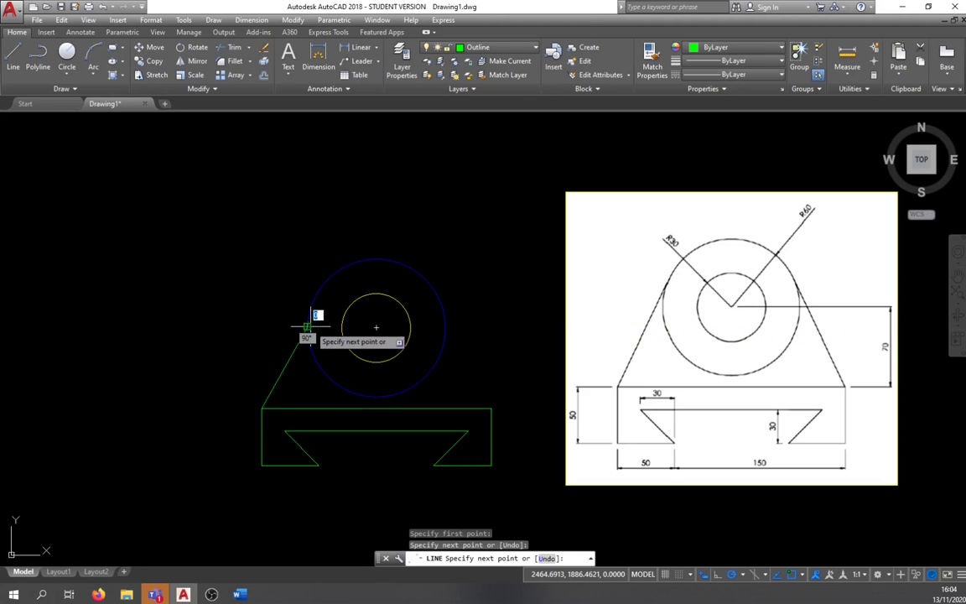
{"action": "key", "text": "Escape"}
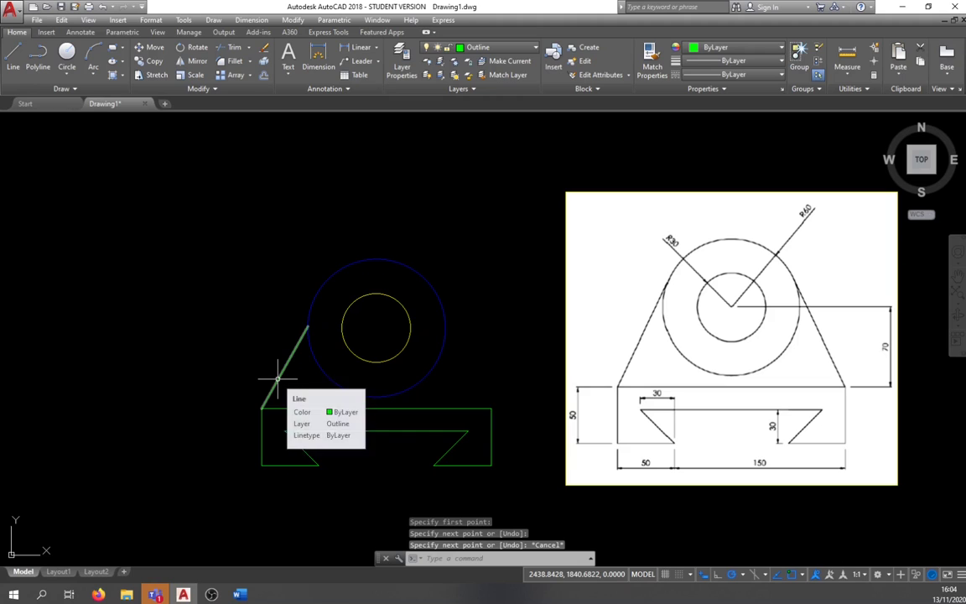
Mirror the sloping side line about the vertical axis through the base's top-edge midpoint, keeping the source object.
{"action": "left_click", "coordinate": [277, 379]}
{"action": "left_click", "coordinate": [196, 64]}
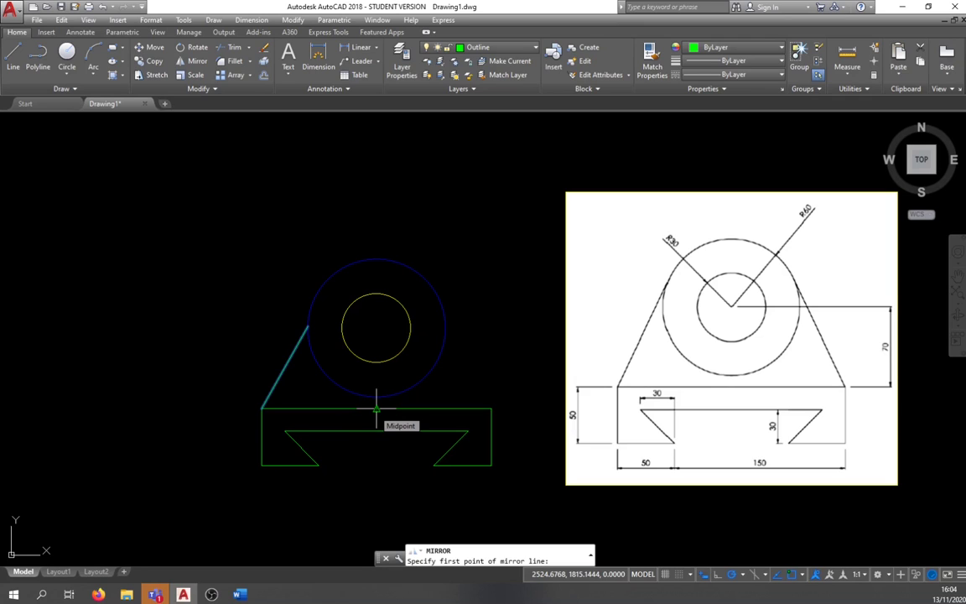
{"action": "left_click", "coordinate": [376, 408]}
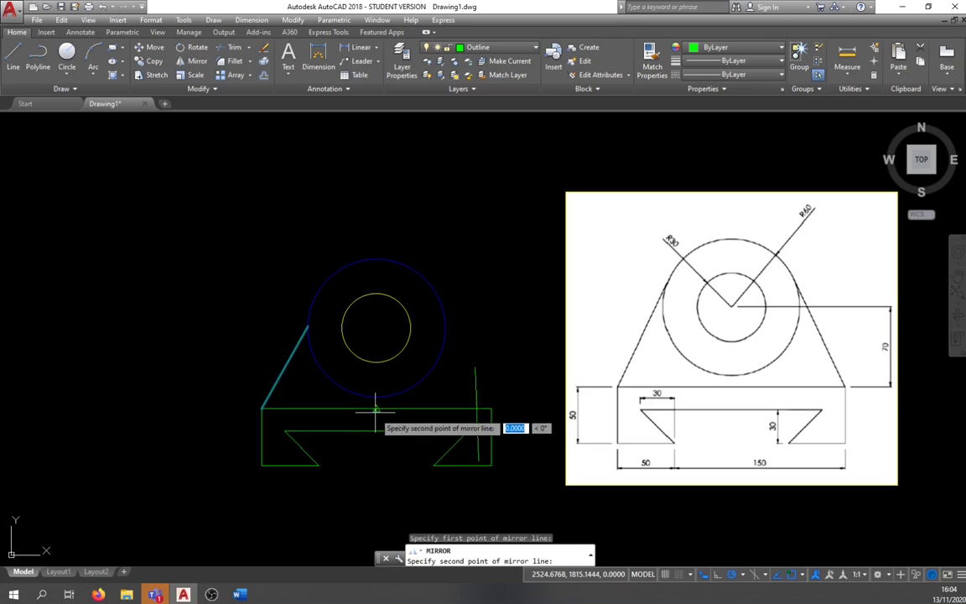
{"action": "left_click", "coordinate": [375, 473]}
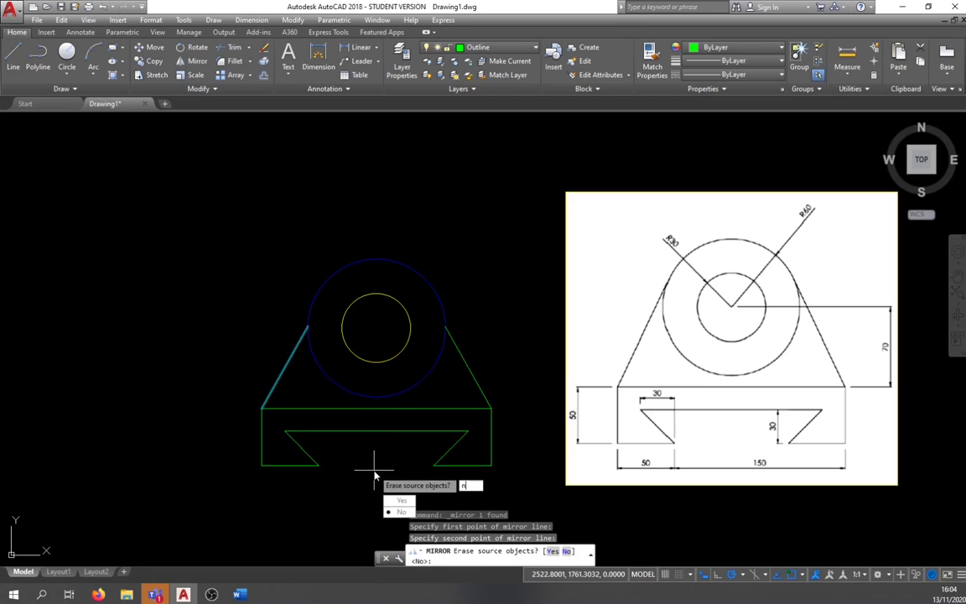
{"action": "type", "text": "n"}
{"action": "key", "text": "Return"}
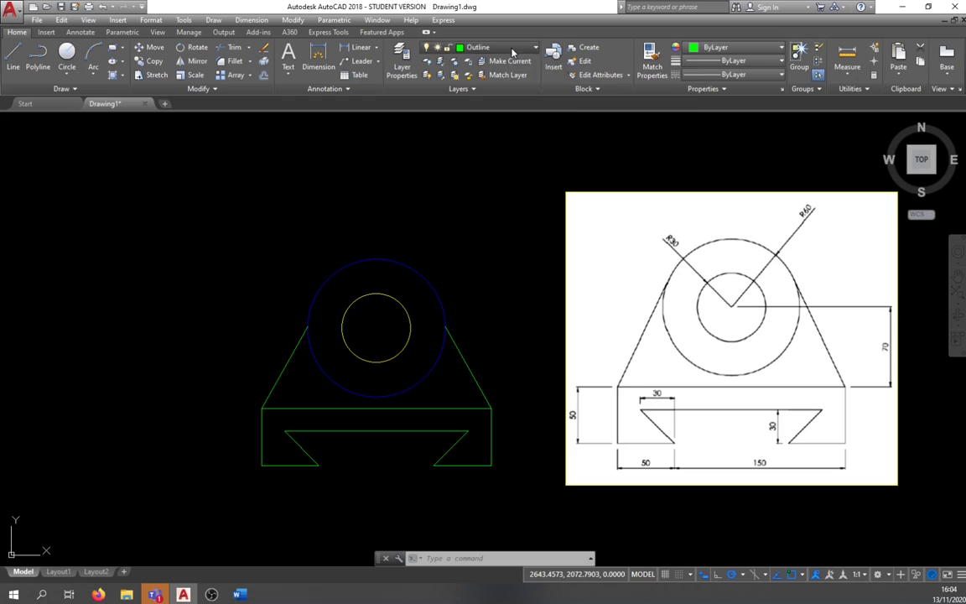
Make layer 0 the current layer.
{"action": "left_click", "coordinate": [461, 47]}
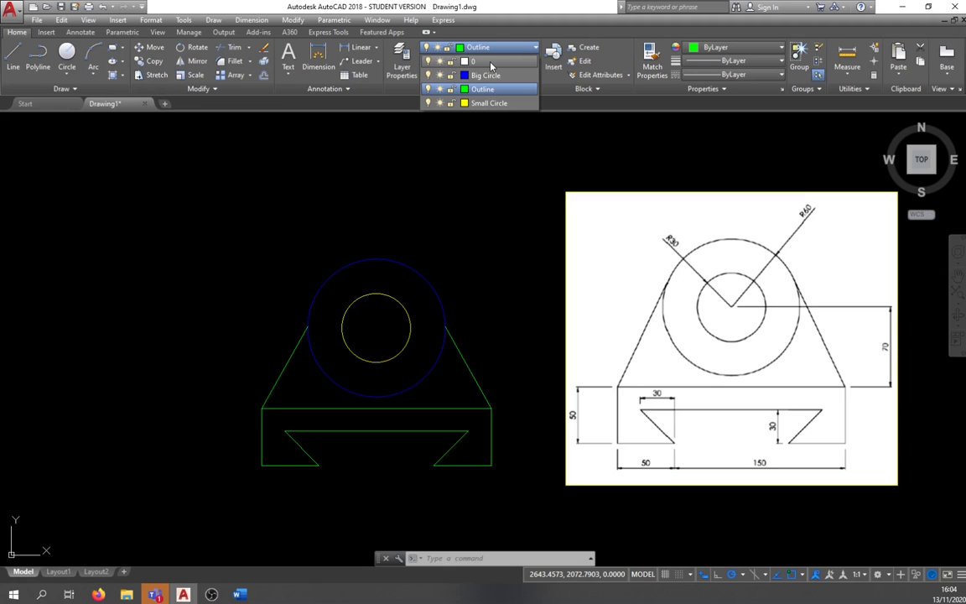
{"action": "left_click", "coordinate": [490, 62]}
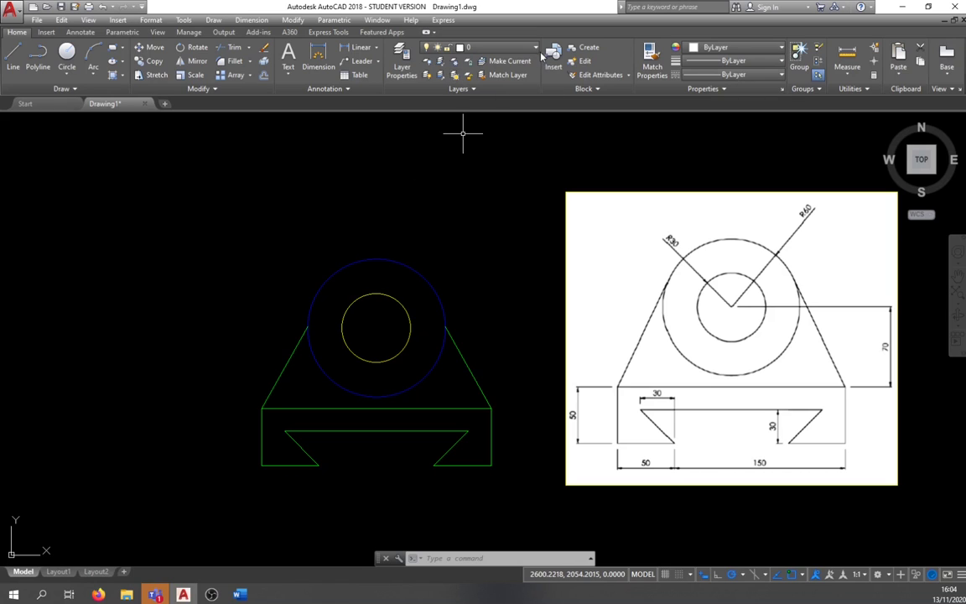
Turn the Big Circle, Outline and Small Circle layers off and back on one at a time to check which objects each holds.
{"action": "left_click", "coordinate": [482, 46]}
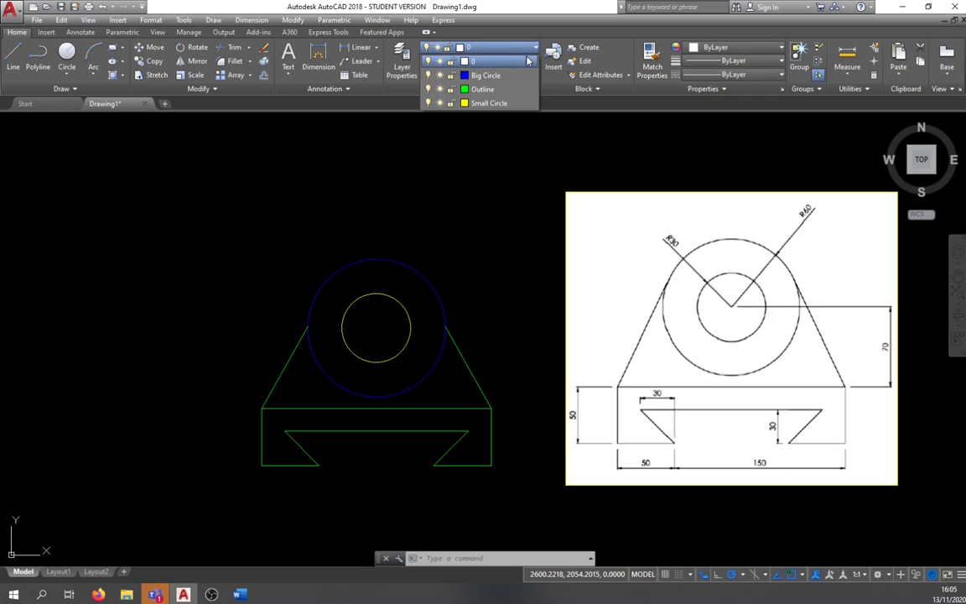
{"action": "left_click", "coordinate": [428, 75]}
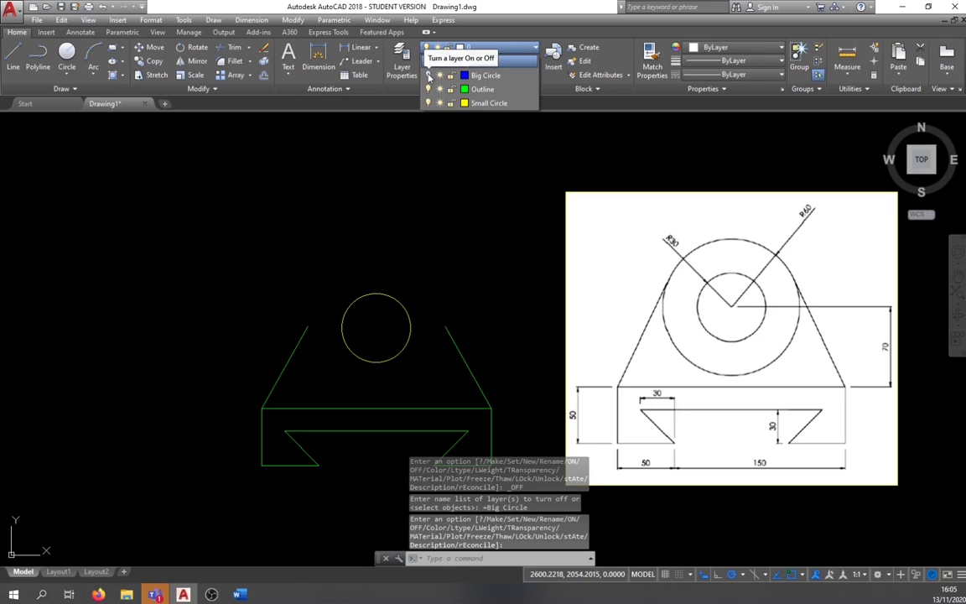
{"action": "left_click", "coordinate": [429, 76]}
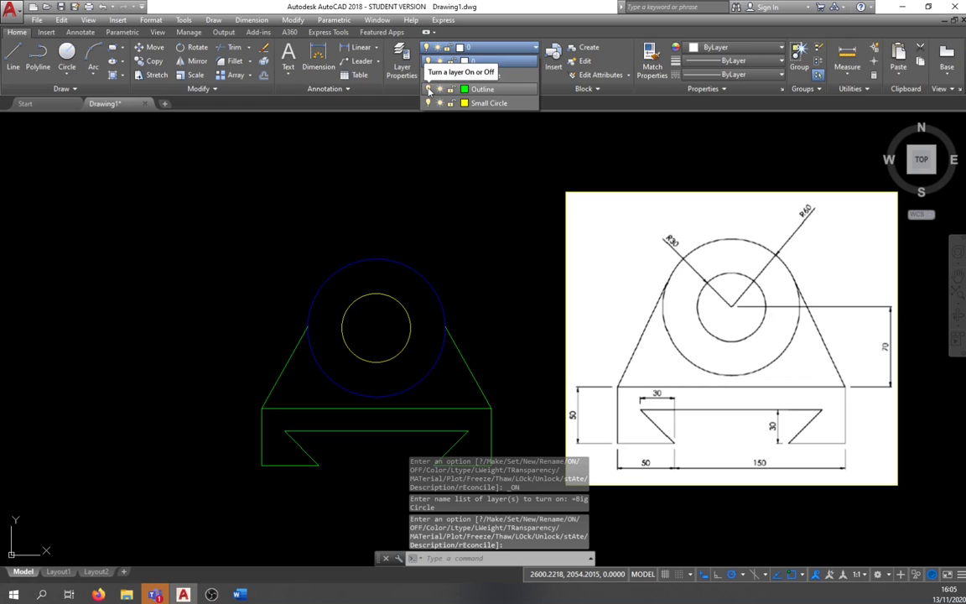
{"action": "left_click", "coordinate": [428, 89]}
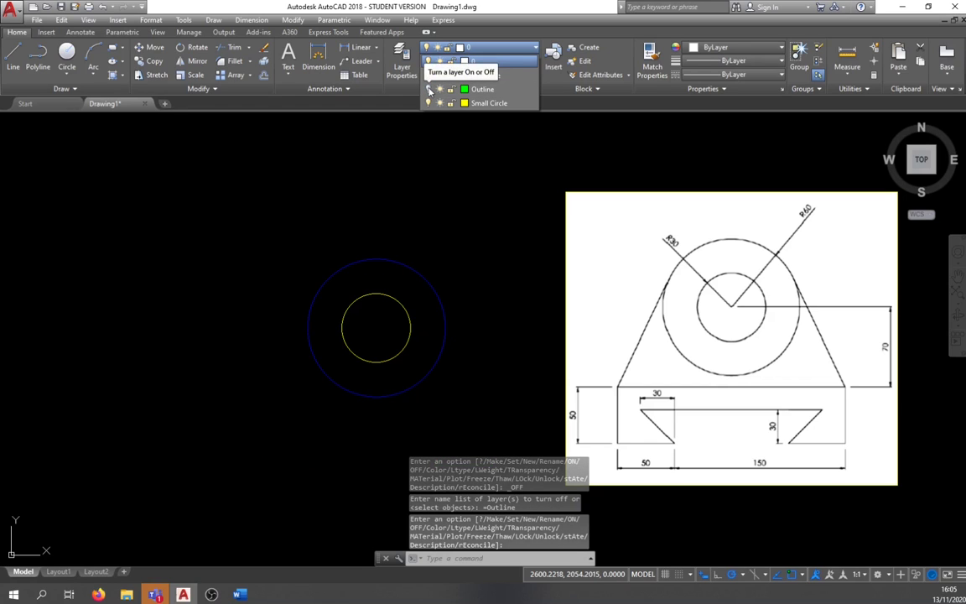
{"action": "left_click", "coordinate": [429, 89]}
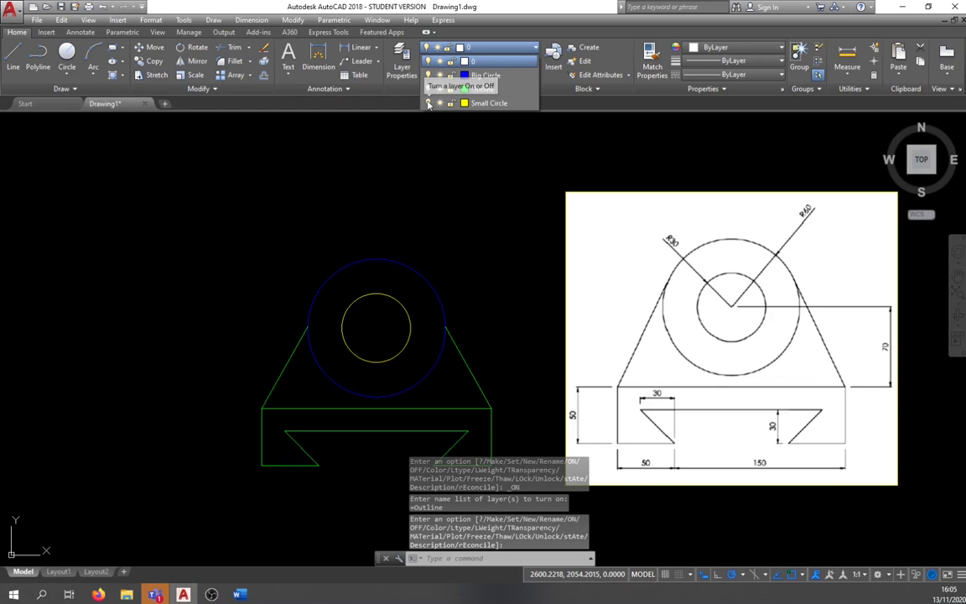
{"action": "left_click", "coordinate": [428, 102]}
{"action": "left_click", "coordinate": [428, 102]}
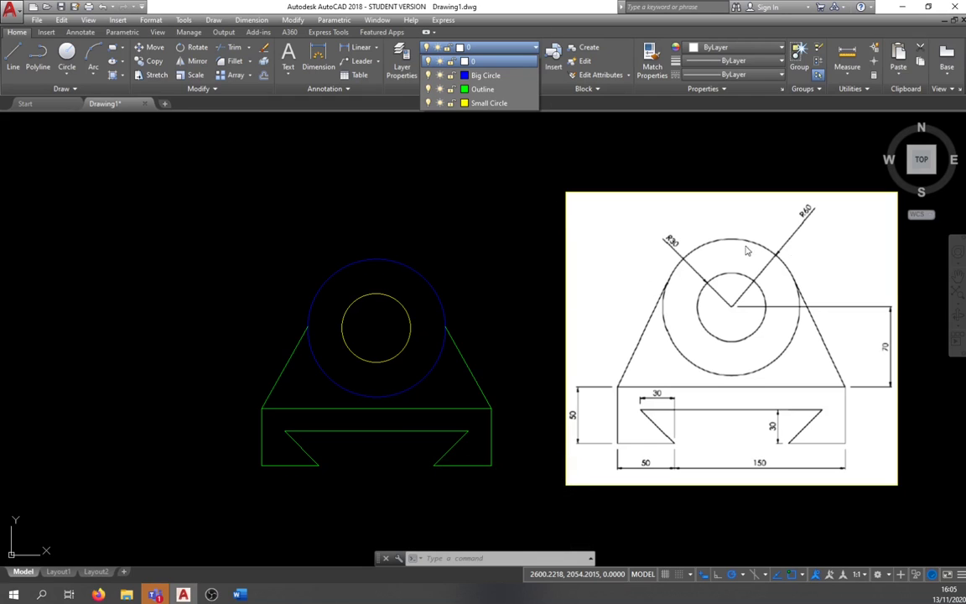
{"action": "left_click", "coordinate": [535, 14]}
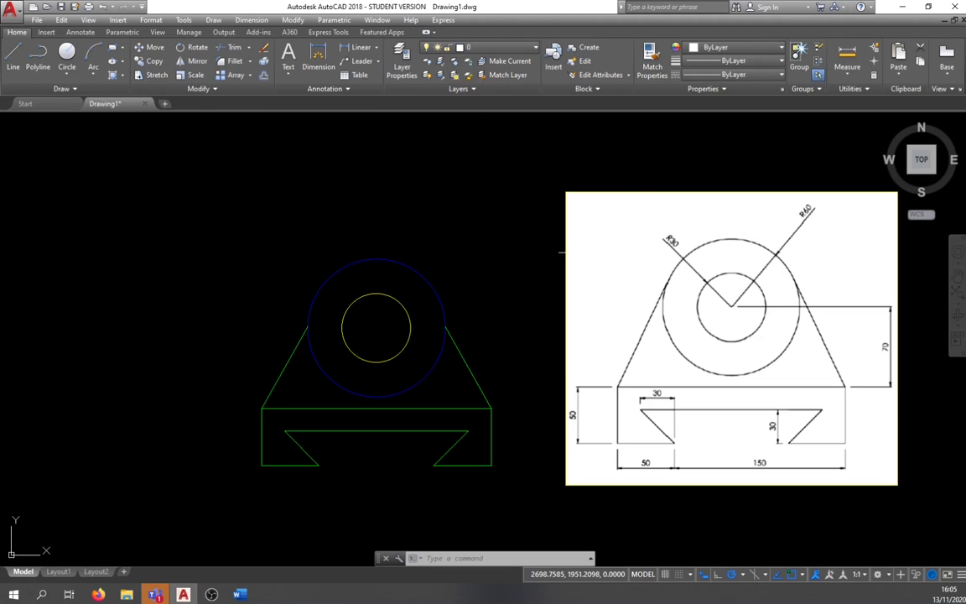